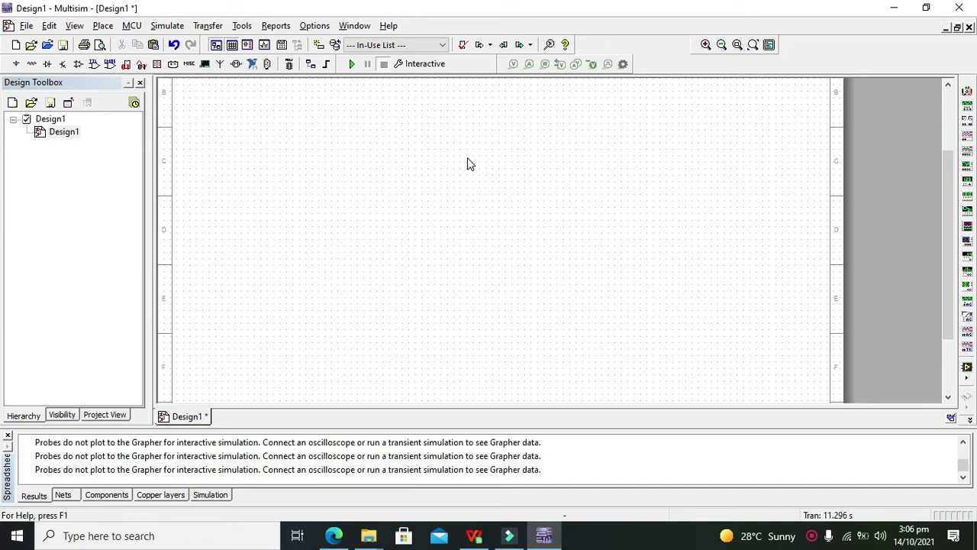
Step: Place a DC_POWER source V1 on the schematic
drag(467, 154, 476, 188)
drag(472, 244, 474, 258)
click(472, 265)
drag(468, 245, 468, 148)
drag(467, 137, 473, 226)
click(15, 67)
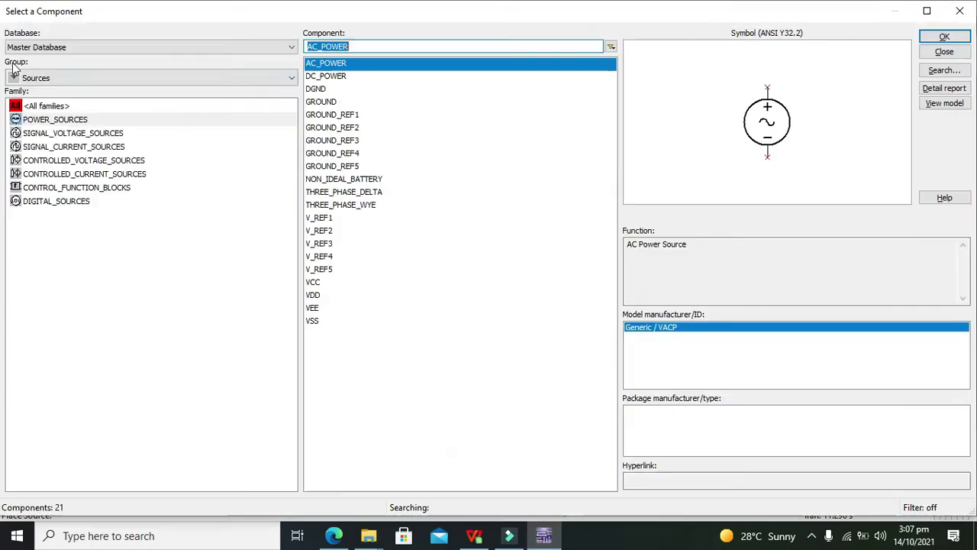
click(405, 76)
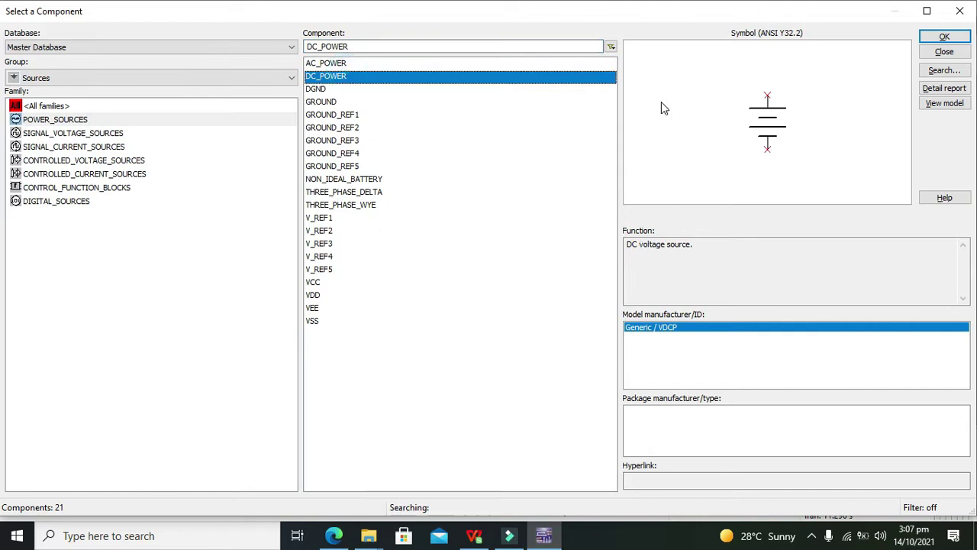
click(945, 38)
click(305, 235)
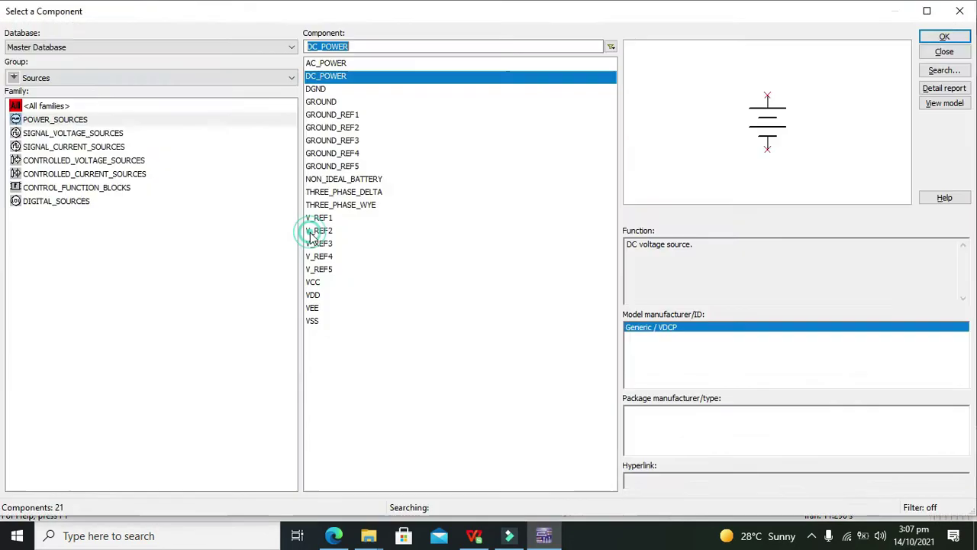
Step: Add a ground below V1, wire it to V1's lower terminal, and set V1 to 5 V
click(311, 103)
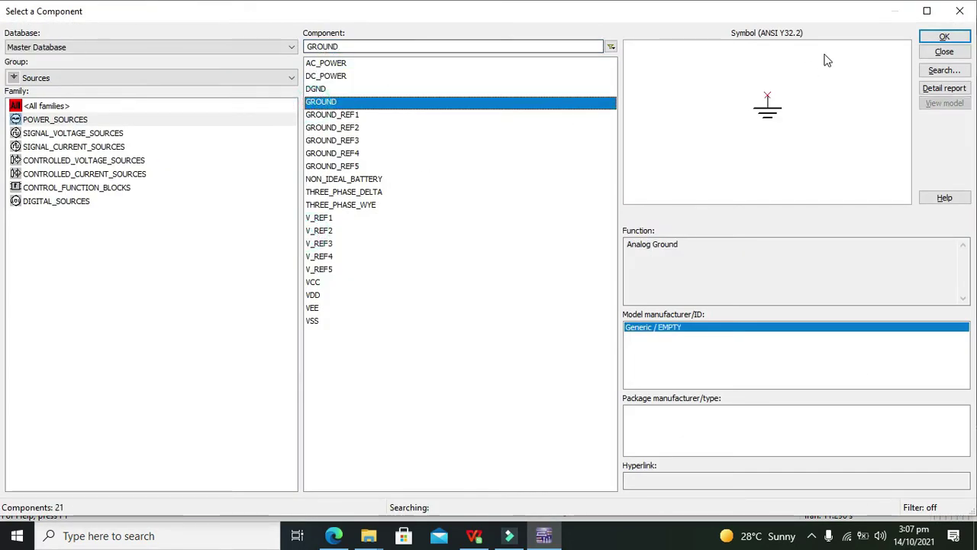
click(947, 37)
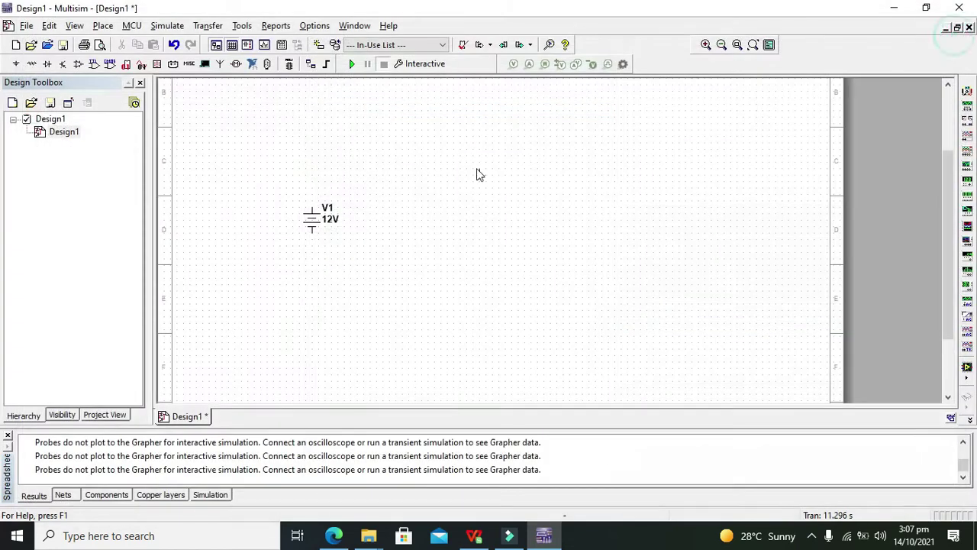
click(311, 276)
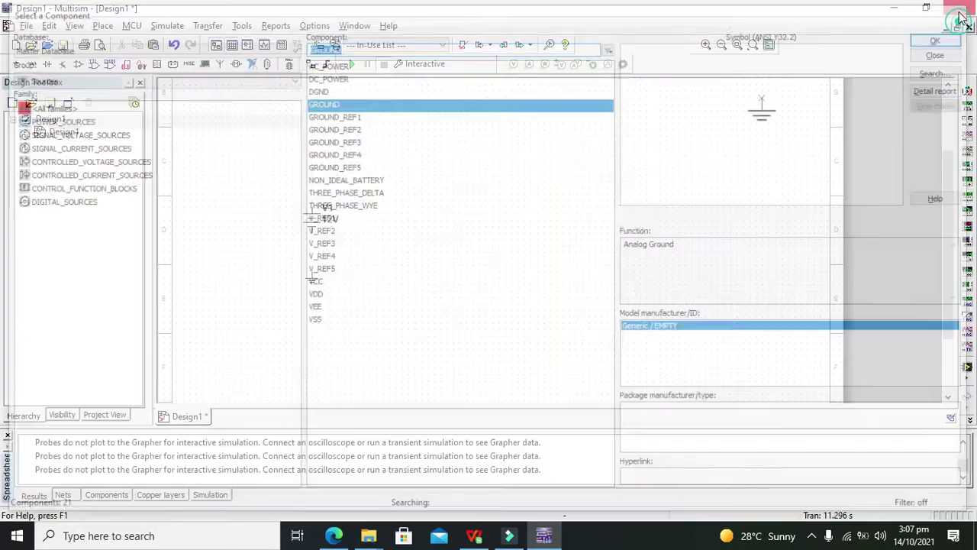
click(959, 10)
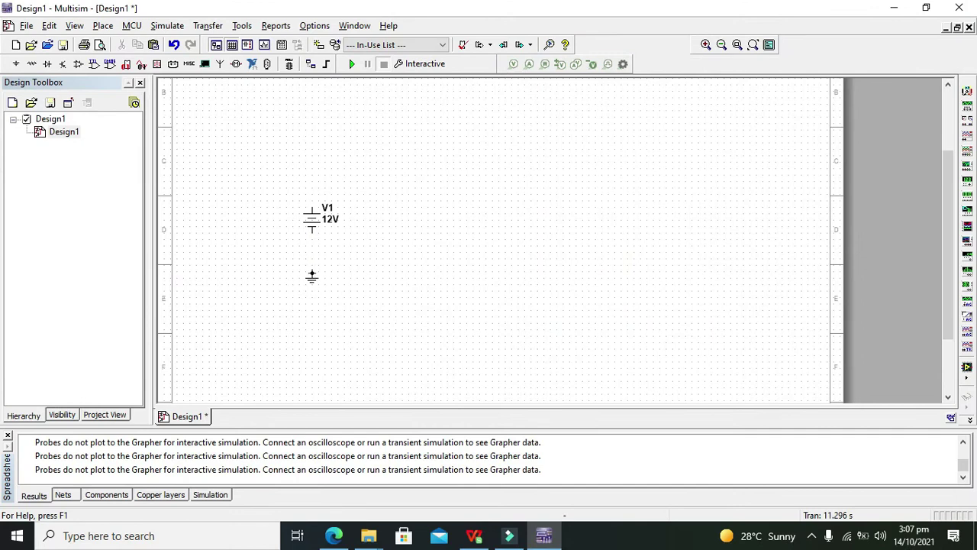
click(312, 273)
click(311, 230)
double_click(317, 221)
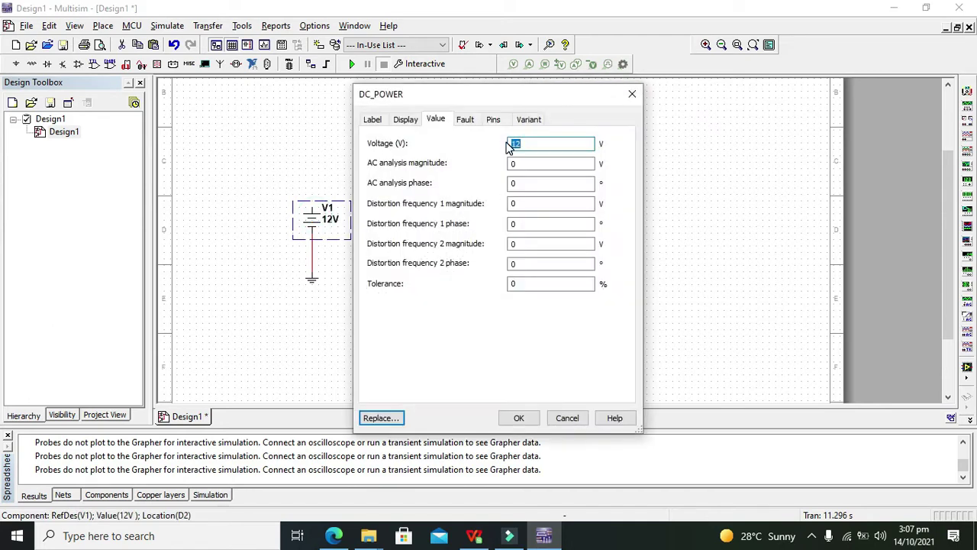
click(516, 420)
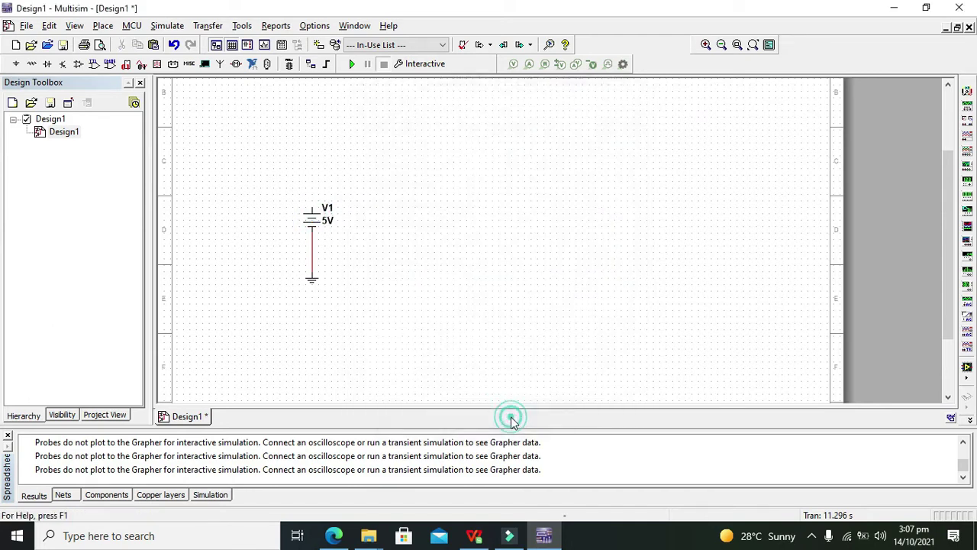
Step: Switch the part catalogue to the TTL group and select 74LS266D in the 74LS family
click(453, 314)
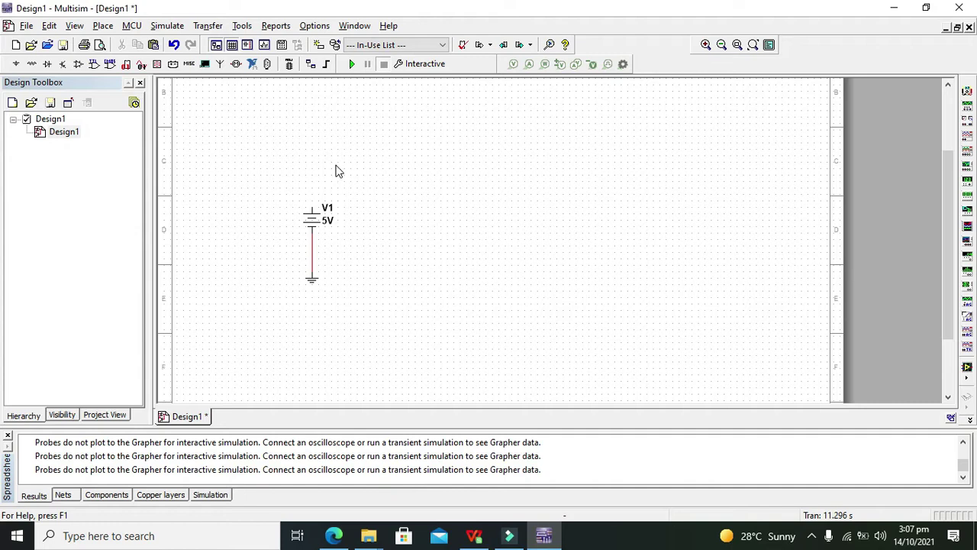
click(15, 65)
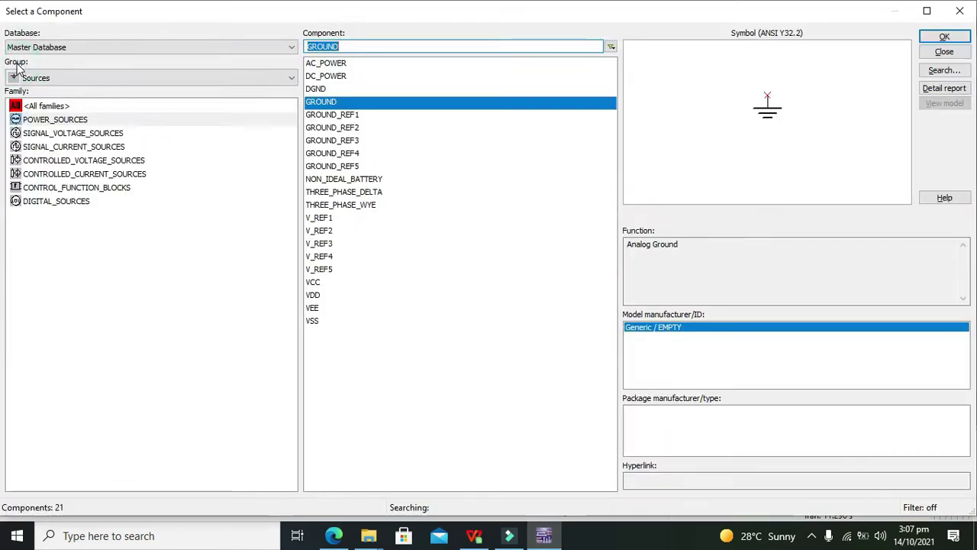
click(115, 78)
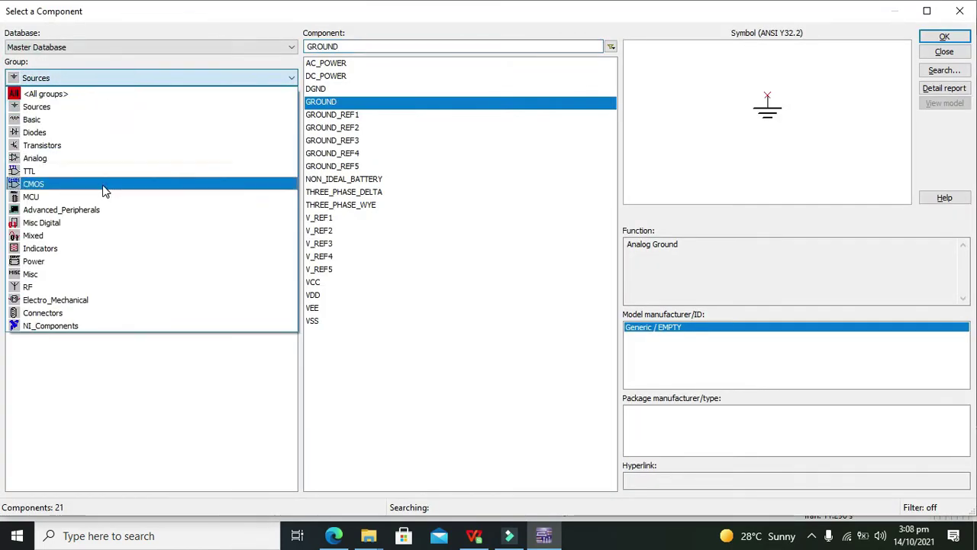
click(100, 170)
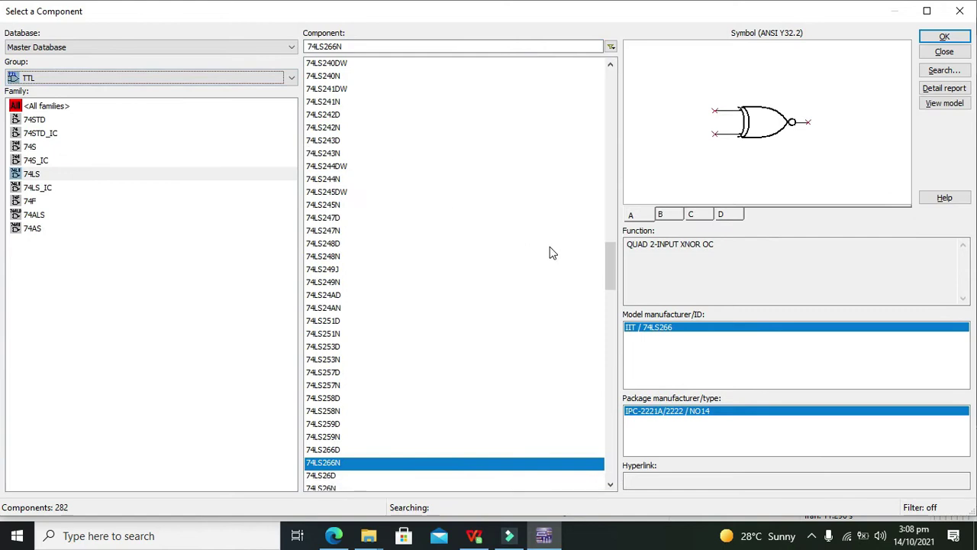
scroll(604, 268, up, 1)
scroll(604, 268, down, 1)
click(324, 451)
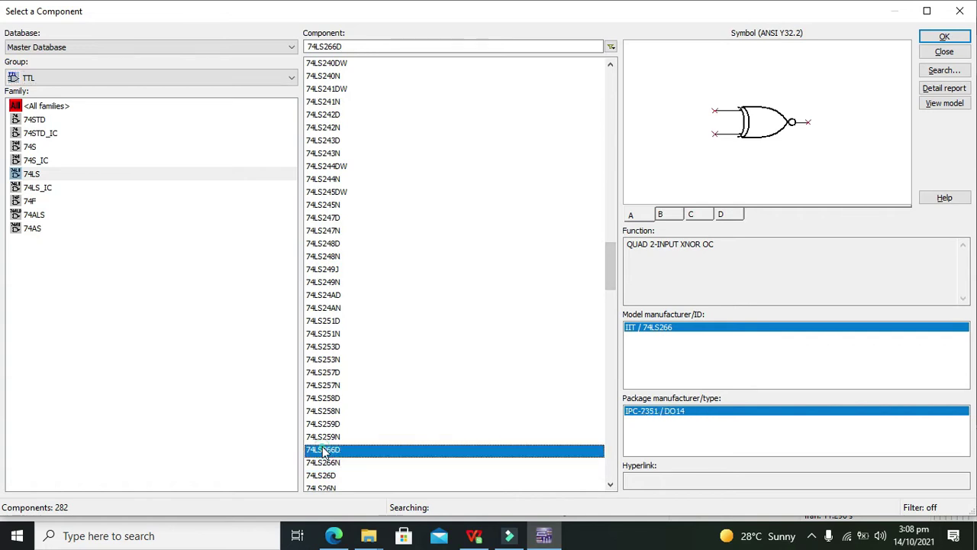
Step: Step up the 74LS list to the 74LS136D XOR gate and confirm it
key(Up)
key(Up)
key(Up)
key(Up)
key(Up)
key(Up)
key(Up)
key(Up)
key(Up)
key(Up)
key(Up)
key(Up)
key(Up)
key(Up)
key(Up)
key(Up)
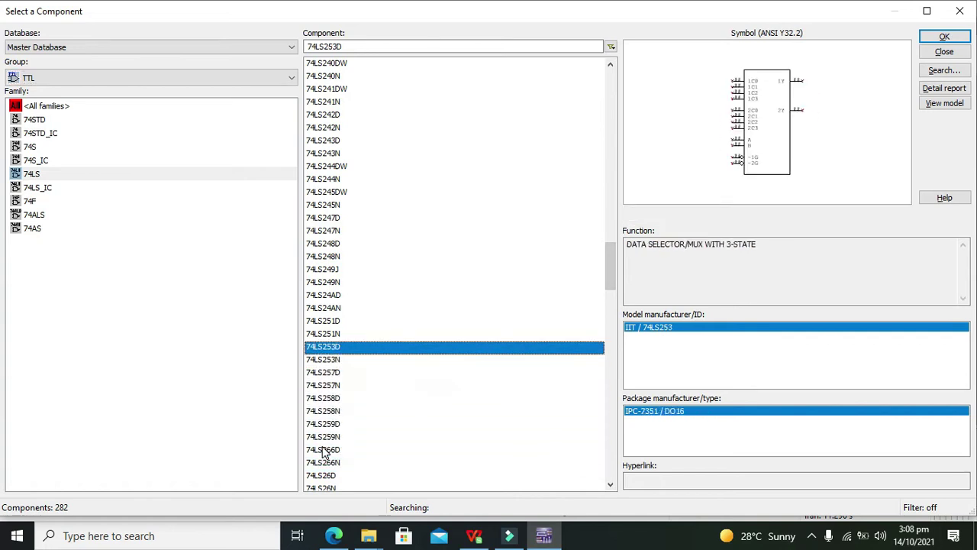
key(Up)
key(Up)
key(Up)
key(Up)
key(Up)
key(Up)
key(Up)
key(Up)
key(Up)
key(Up)
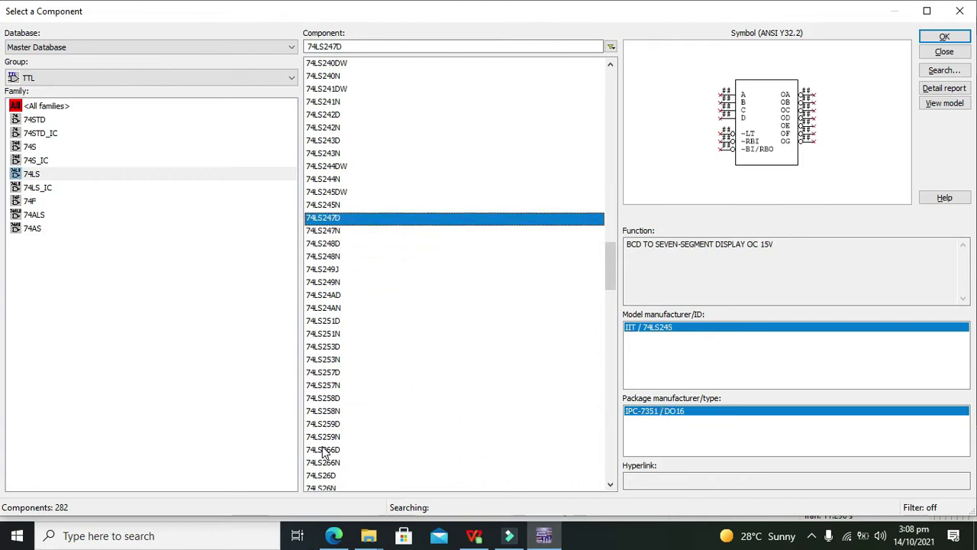
key(Up)
key(Up)
key(Up)
key(Up)
key(Up)
key(Up)
key(Up)
key(Up)
key(Up)
key(Up)
key(Up)
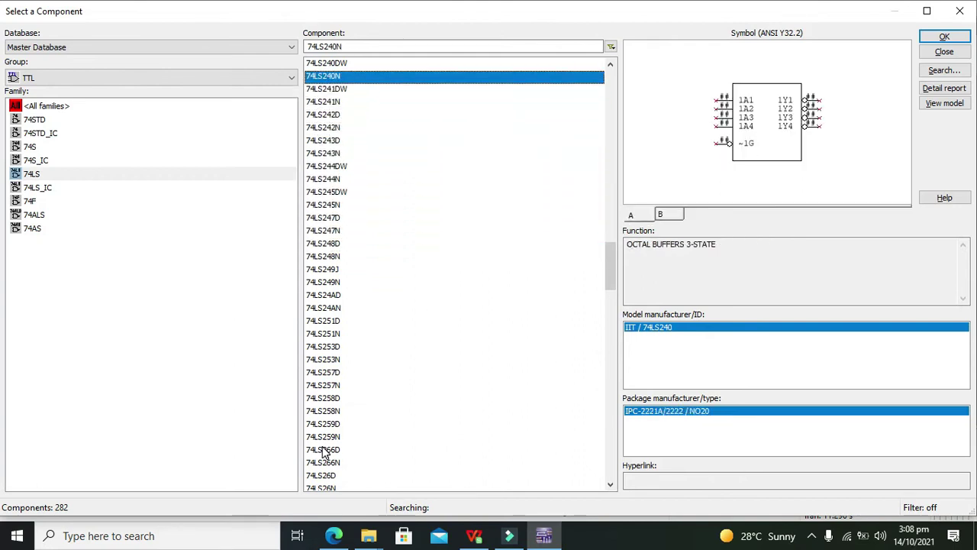
key(Up)
key(Up)
key(Up)
key(Up)
key(Up)
key(Up)
key(Up)
key(Up)
key(Up)
key(Up)
key(Up)
key(Up)
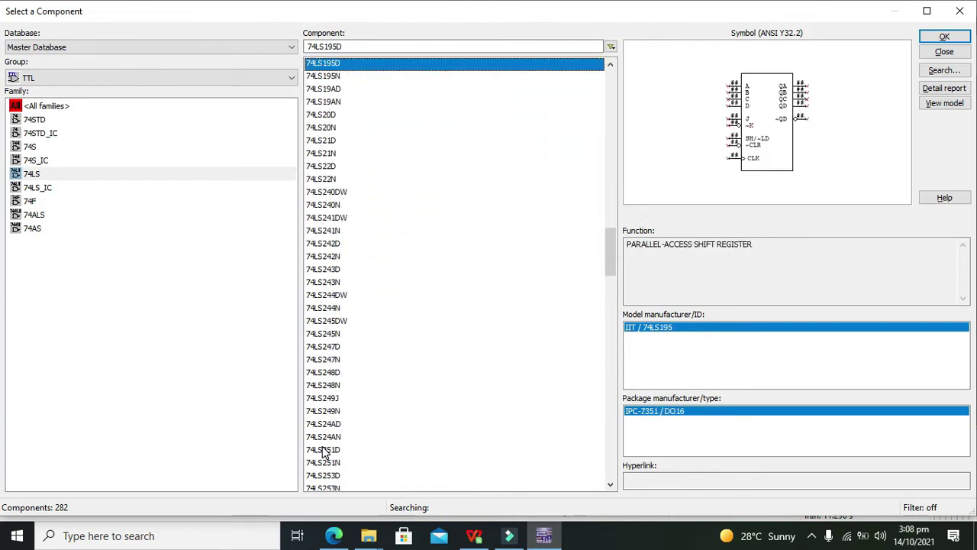
key(Up)
key(Up)
key(Up)
key(Up)
key(Up)
key(Up)
key(Up)
key(Up)
key(Up)
key(Up)
key(Up)
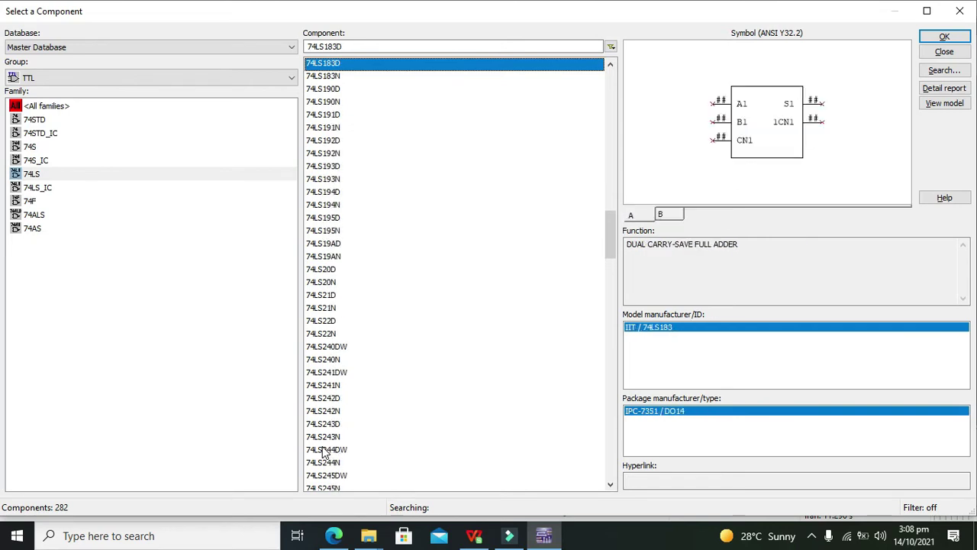
key(Up)
key(Up)
key(Up)
key(Up)
key(Up)
key(Up)
key(Up)
key(Up)
key(Up)
key(Up)
key(Up)
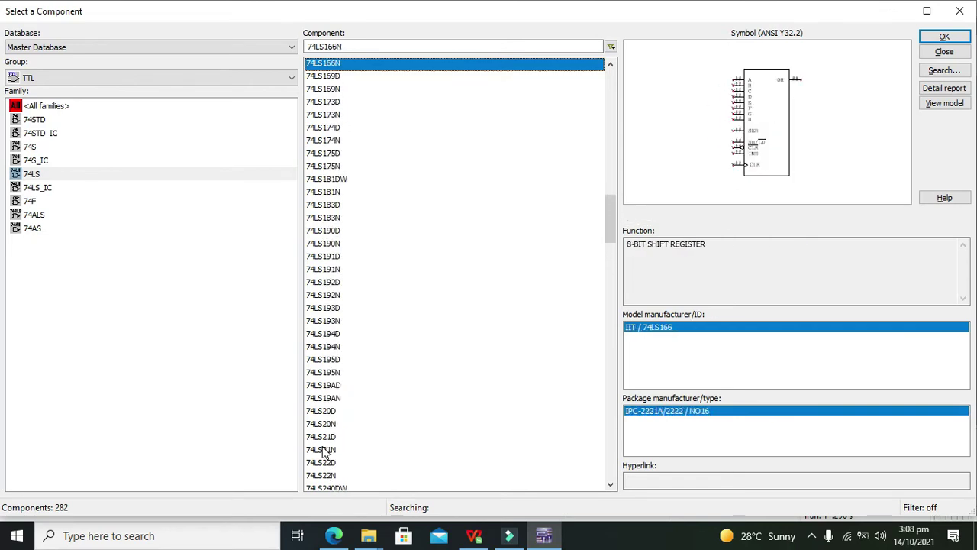
key(Up)
key(Up)
key(Up)
key(Up)
key(Up)
key(Up)
key(Up)
key(Up)
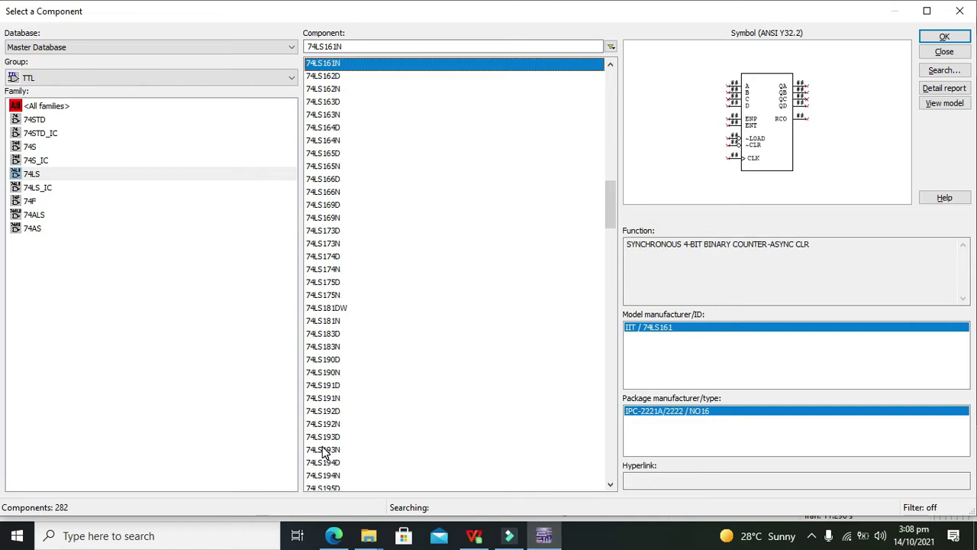
key(Up)
key(Up)
key(Up)
key(Up)
key(Up)
key(Up)
key(Up)
key(Up)
key(Up)
key(Up)
key(Up)
key(Up)
key(Up)
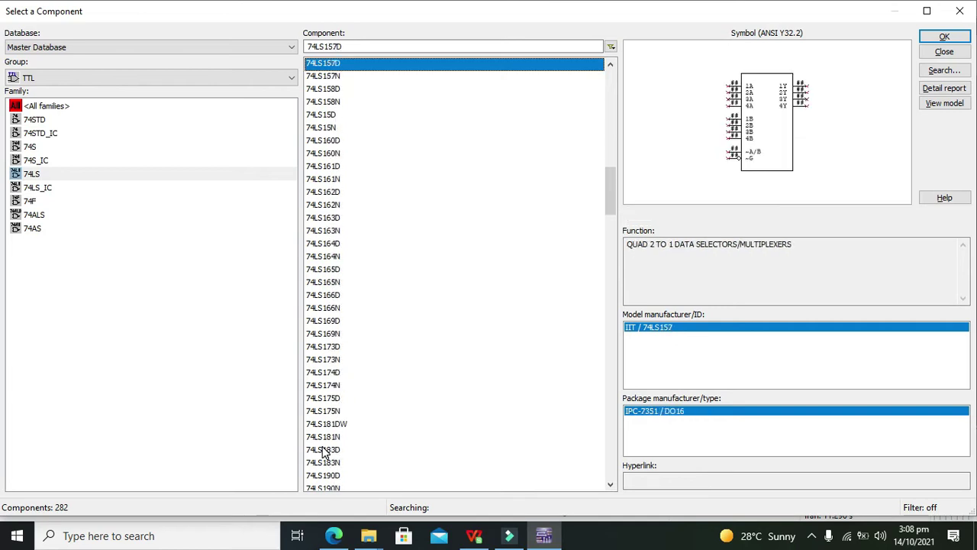
key(Up)
key(Up)
key(Up)
key(Up)
key(Up)
key(Up)
key(Up)
key(Up)
key(Up)
key(Up)
key(Up)
key(Up)
key(Up)
key(Up)
key(Up)
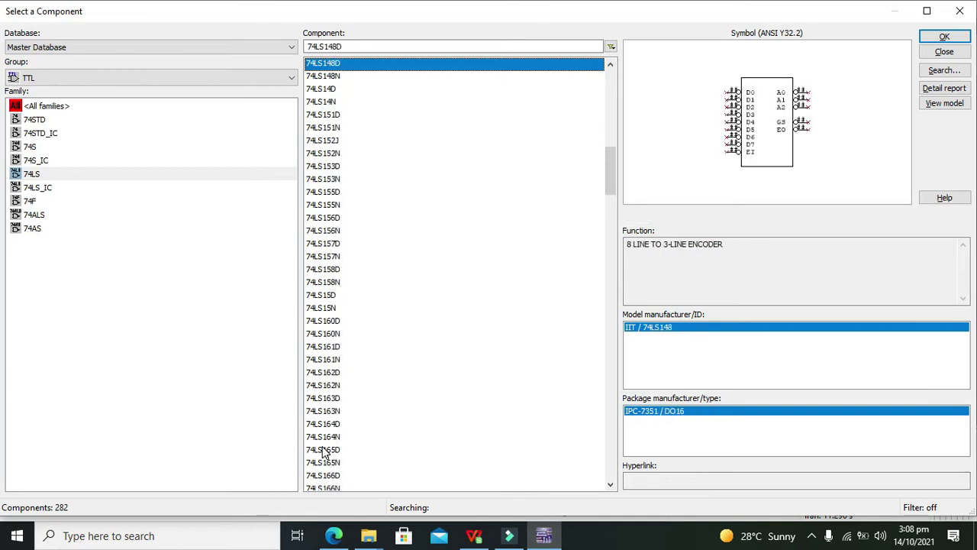
key(Up)
key(Up)
key(Up)
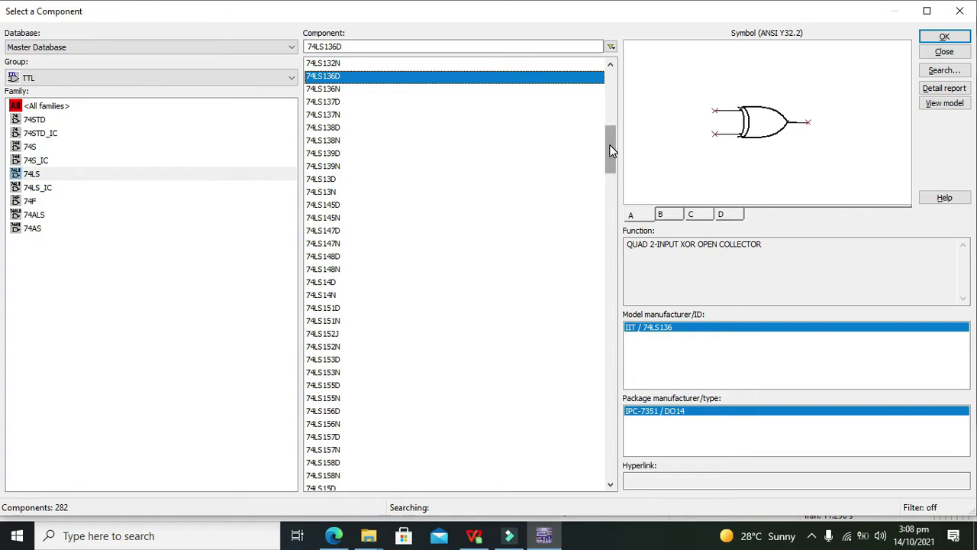
click(942, 38)
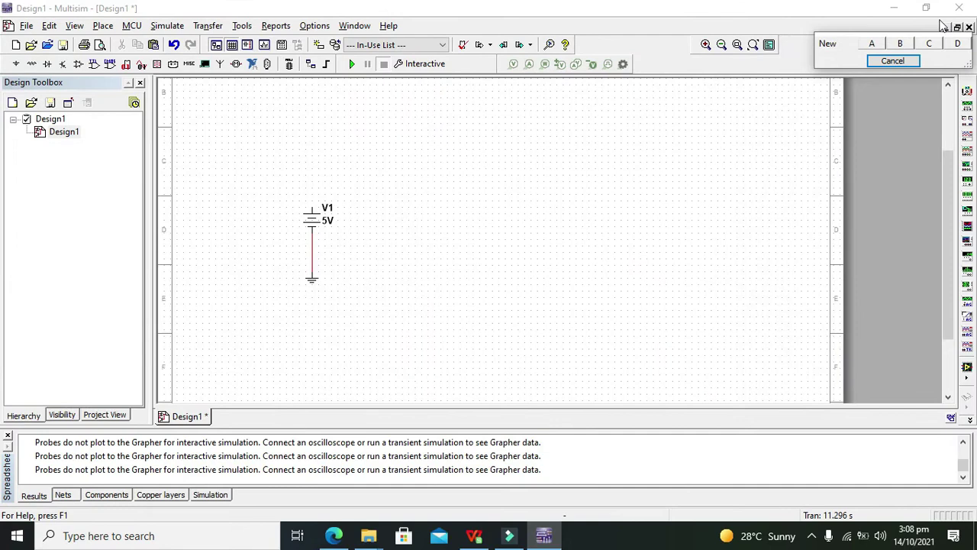
Step: Place two 74LS136D XOR sections, U1A and U2A below it
click(874, 44)
click(416, 167)
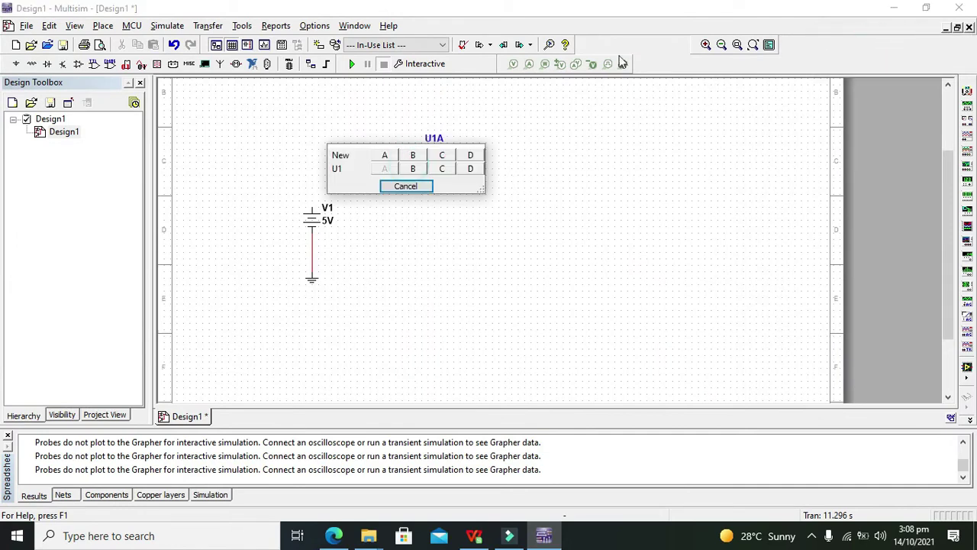
click(385, 155)
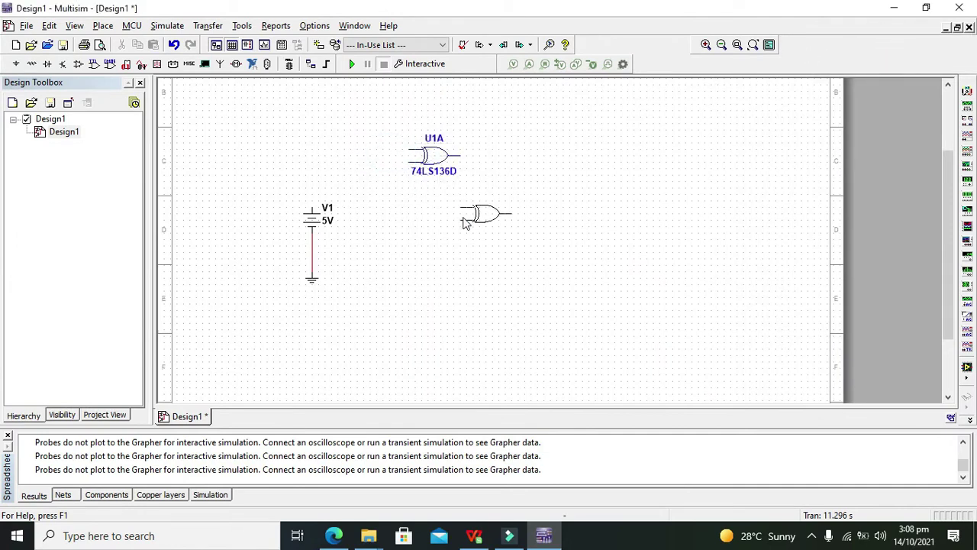
click(515, 229)
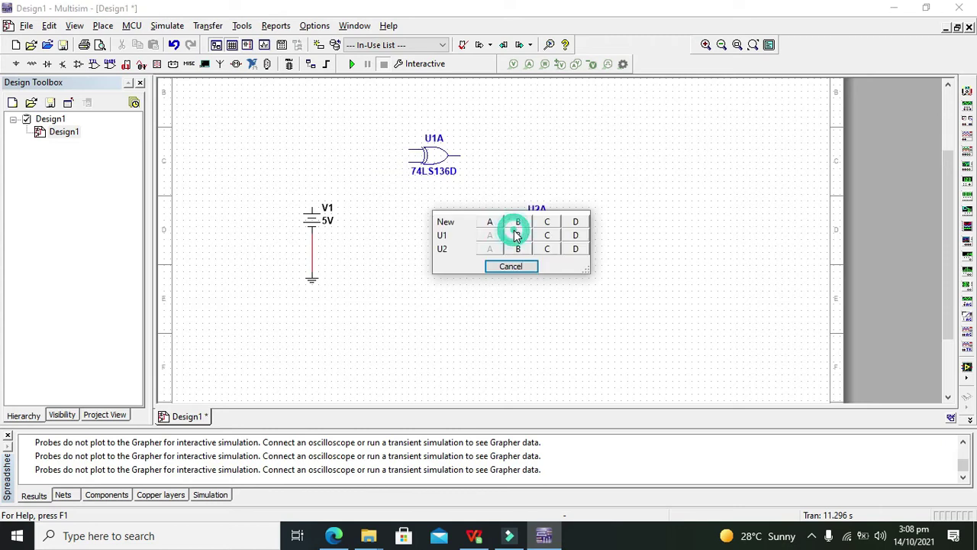
click(524, 268)
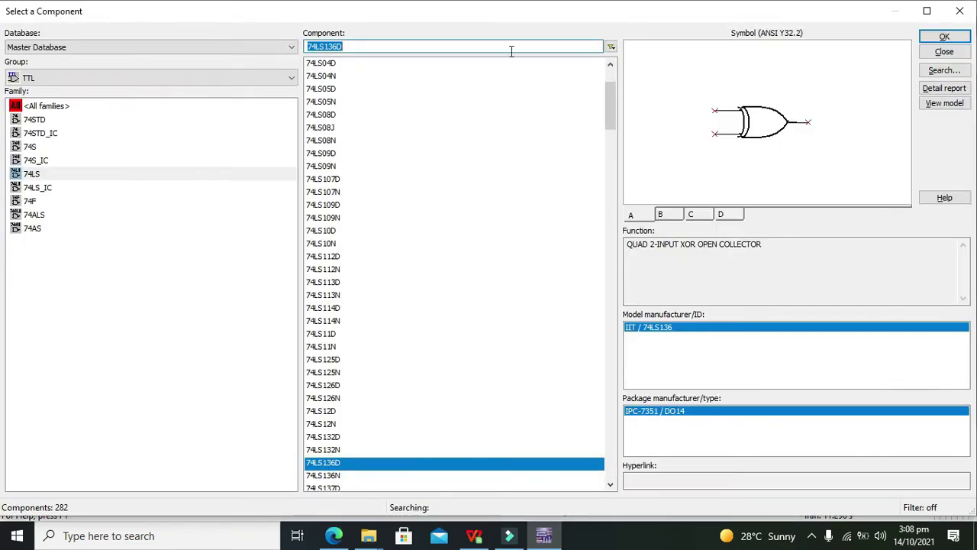
Step: Pick PROBE_DIG_ORANGE from the Indicators group and place it at U2A's output
click(509, 48)
key(ctrl+a)
key(BackSpace)
click(258, 80)
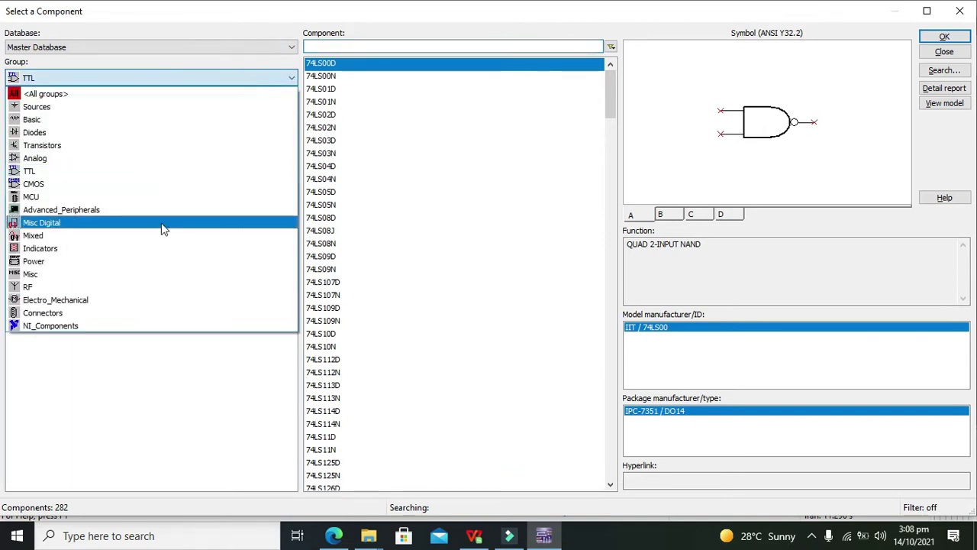
click(149, 248)
text(pr)
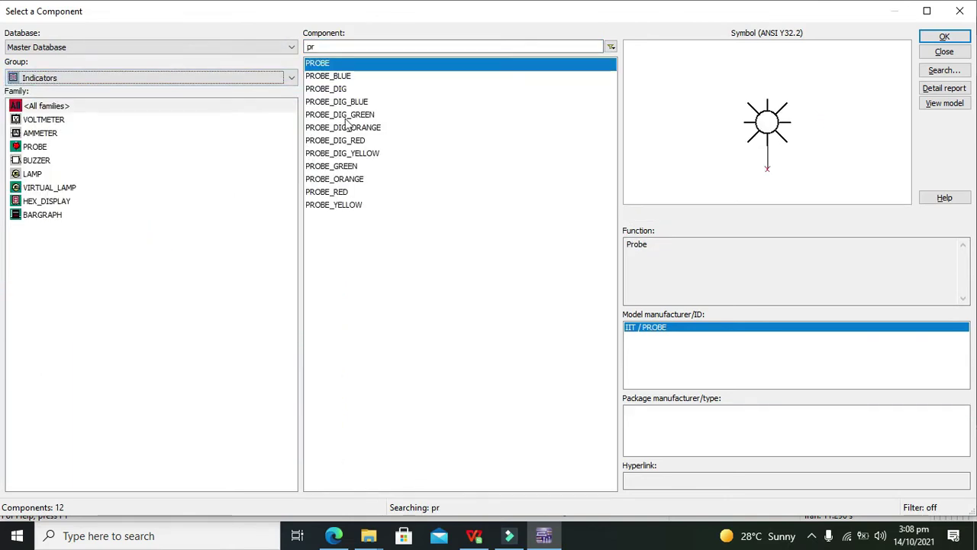
click(348, 127)
click(944, 36)
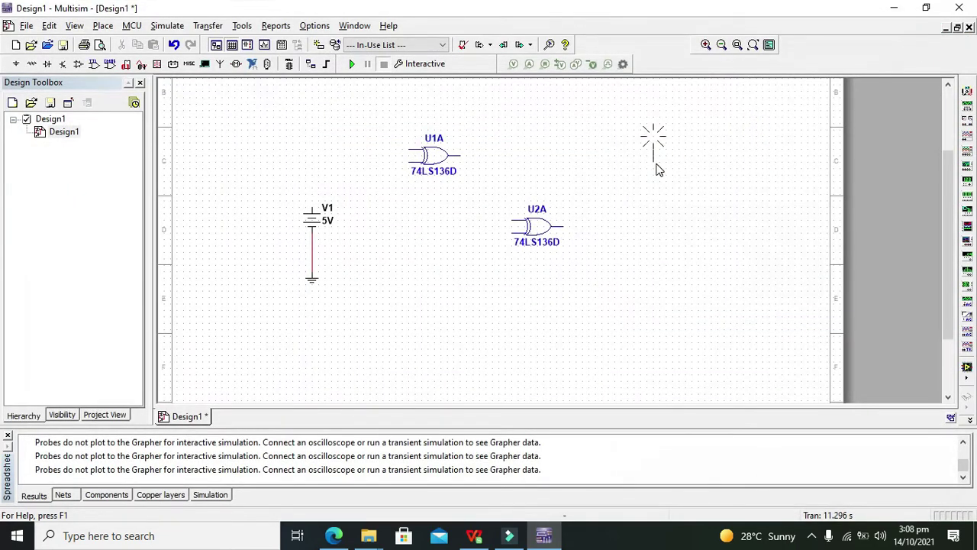
click(568, 229)
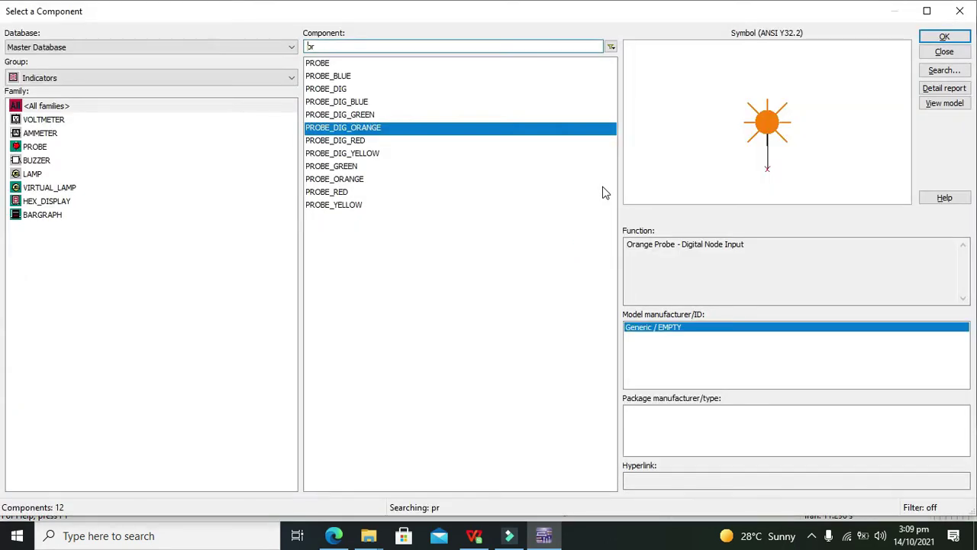
click(959, 11)
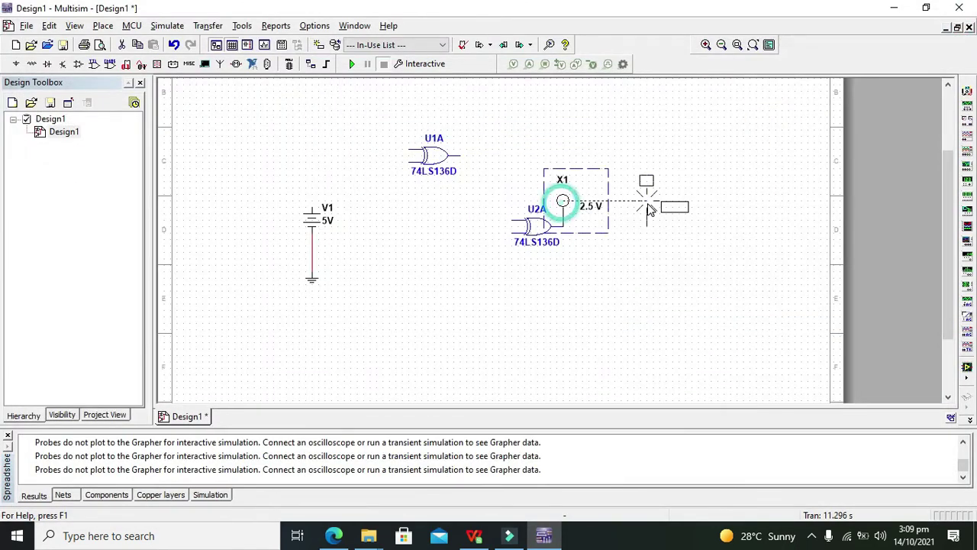
Step: Move probe X1 up and right and delete its wire to U2A
drag(647, 210, 647, 210)
click(625, 226)
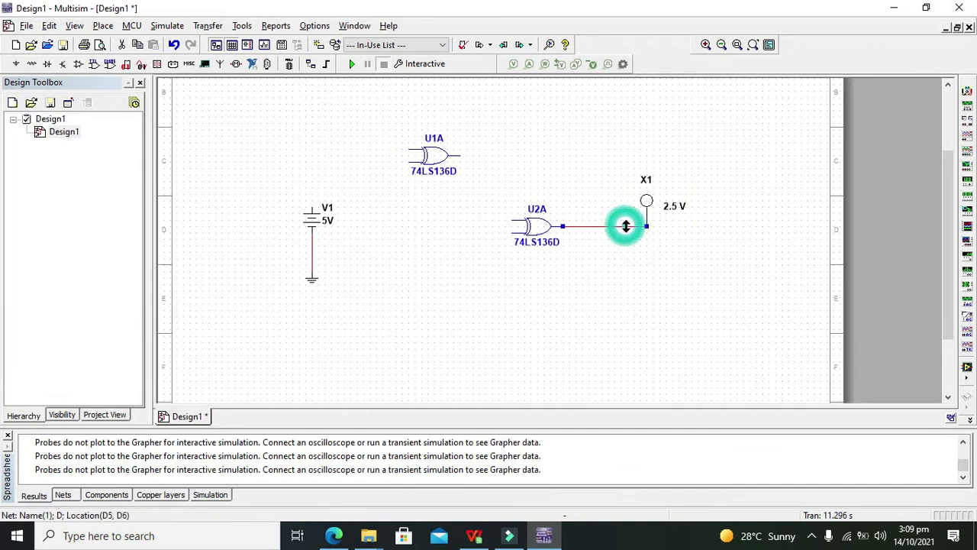
key(Delete)
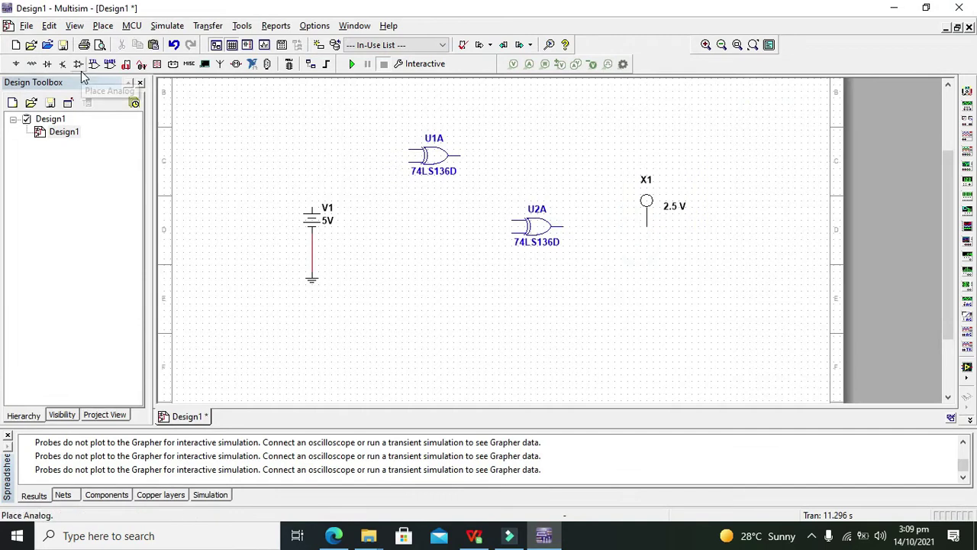
right_click(79, 67)
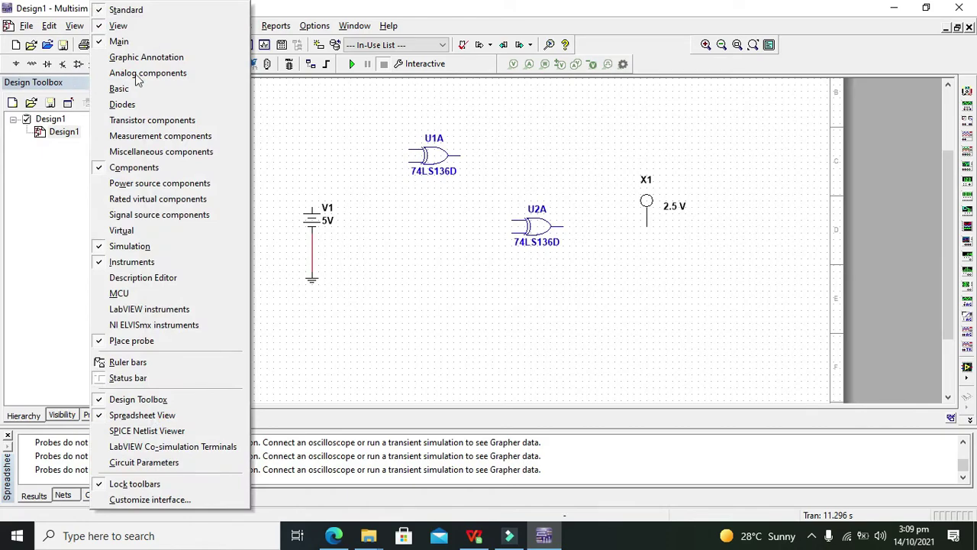
Step: Place section A of a TTL 74LS04N inverter (U3A) after U2A's output
click(283, 84)
click(96, 66)
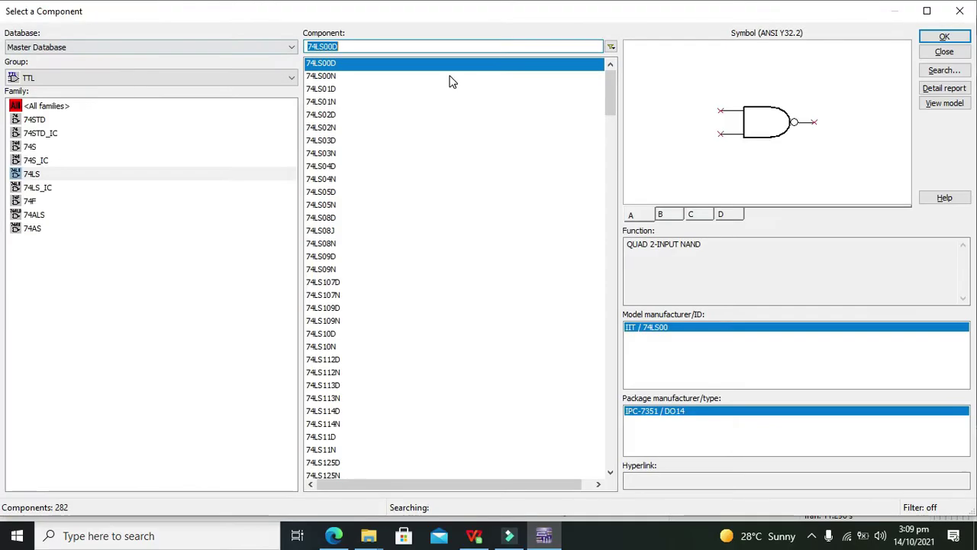
click(475, 76)
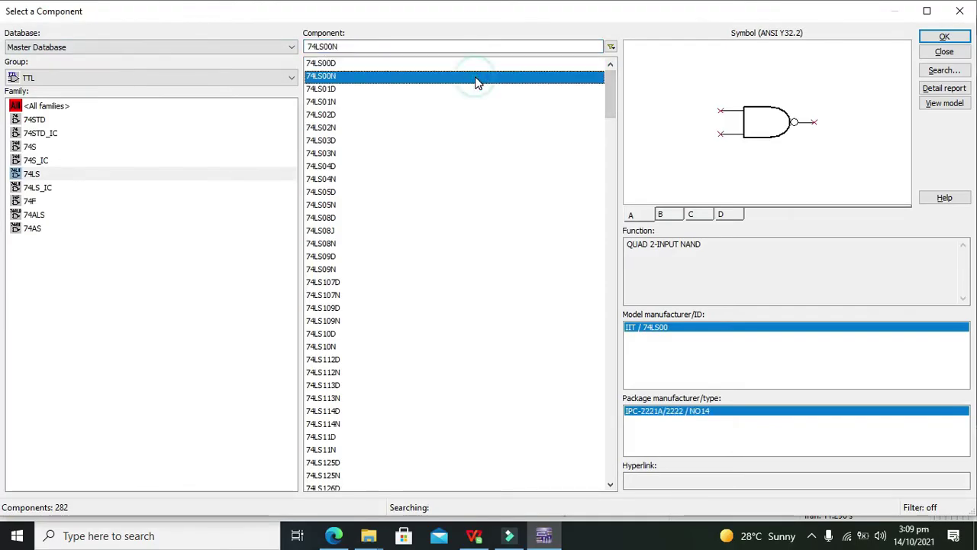
key(Down)
key(Down)
key(Down)
key(Down)
key(Down)
key(Down)
key(Down)
key(Down)
key(Down)
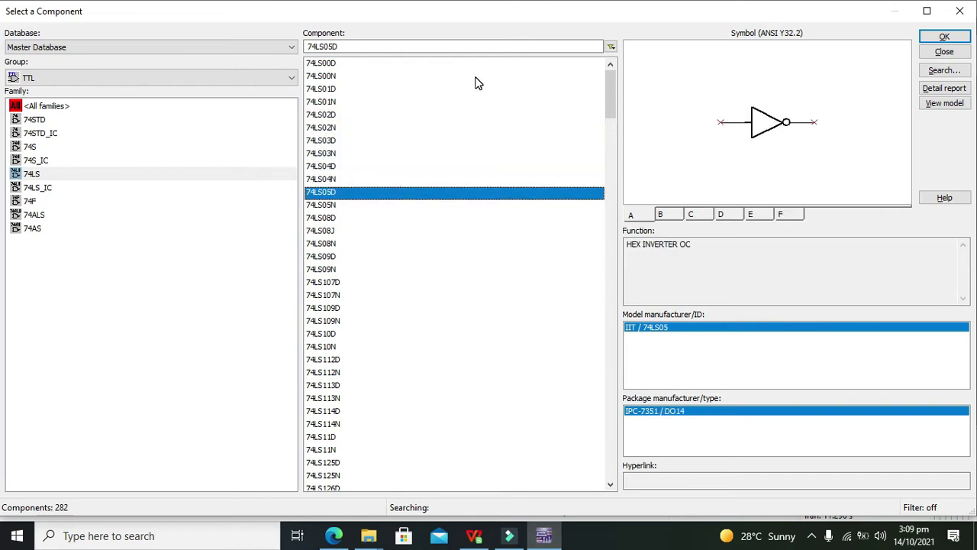
key(Up)
click(946, 37)
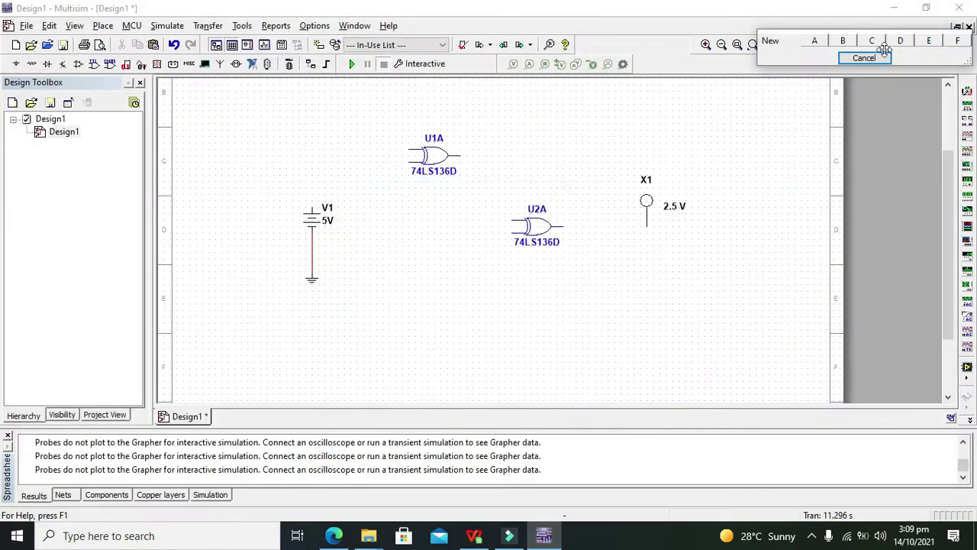
click(820, 40)
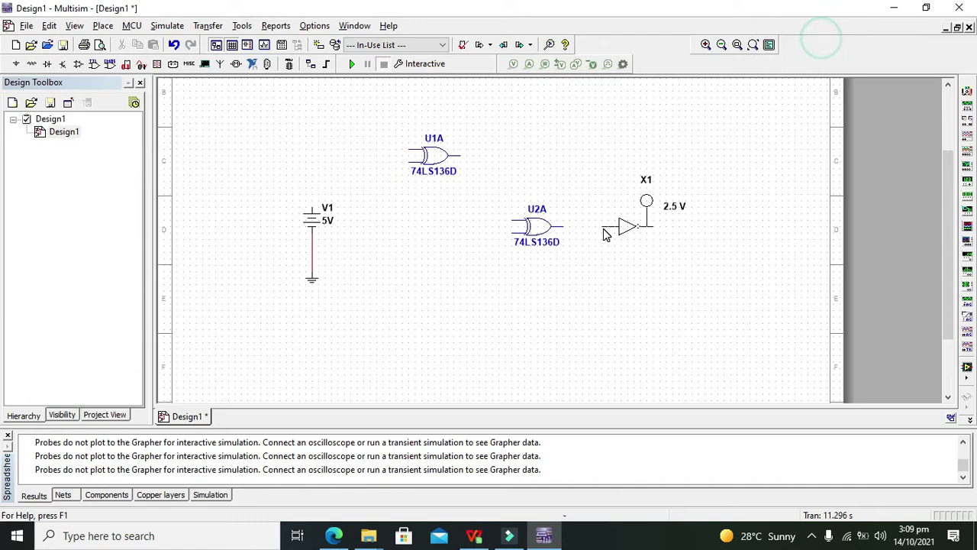
click(566, 229)
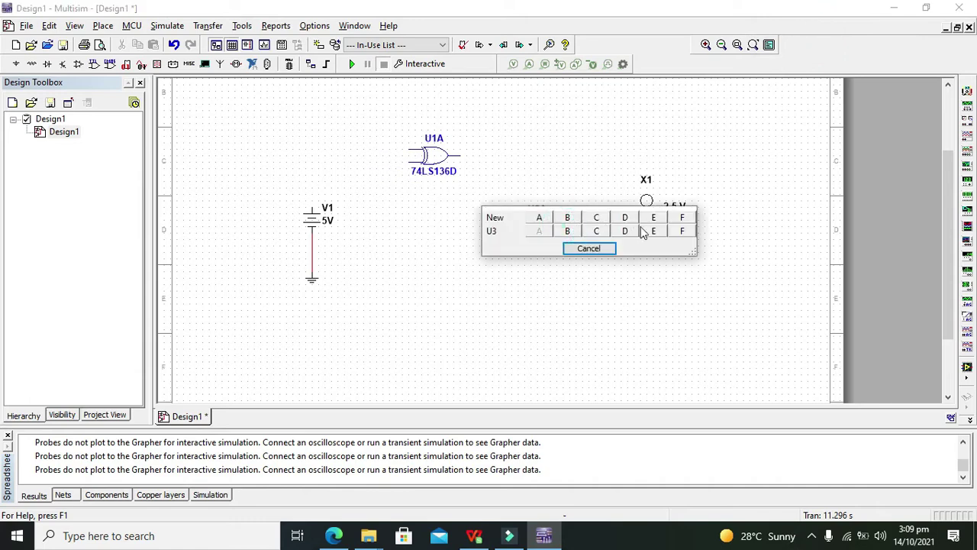
click(588, 246)
click(960, 11)
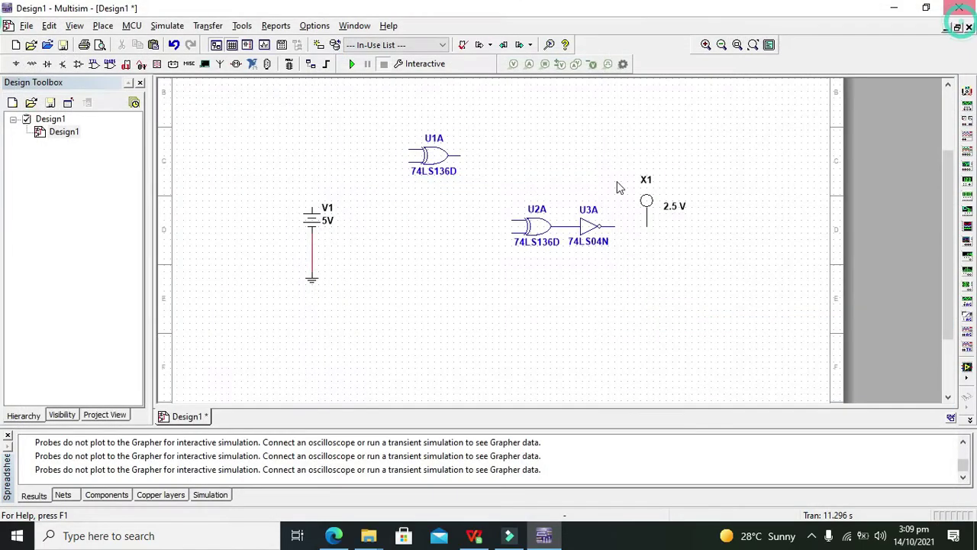
Step: Wire U3A's output to probe X1 and U1A's output to U2A's upper input
click(615, 226)
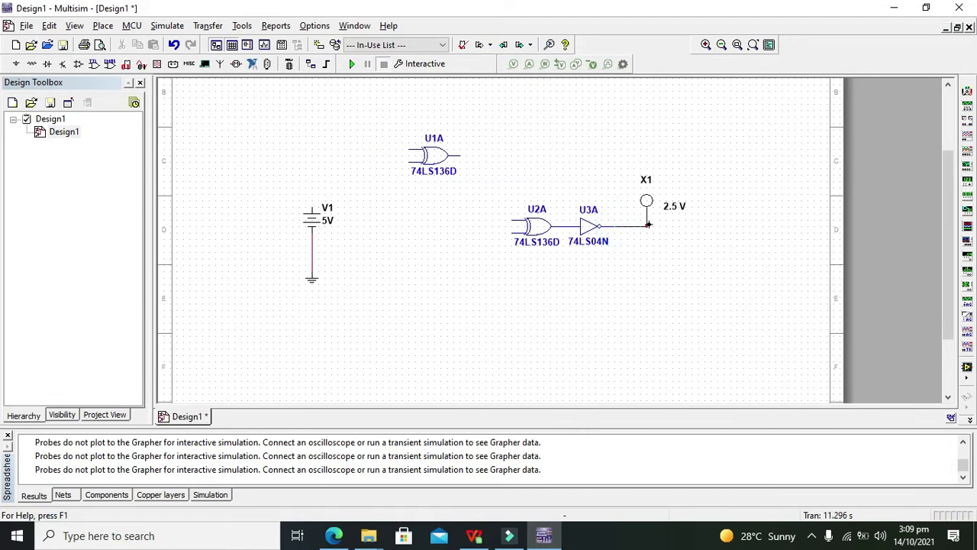
click(647, 223)
click(600, 227)
drag(600, 228, 613, 228)
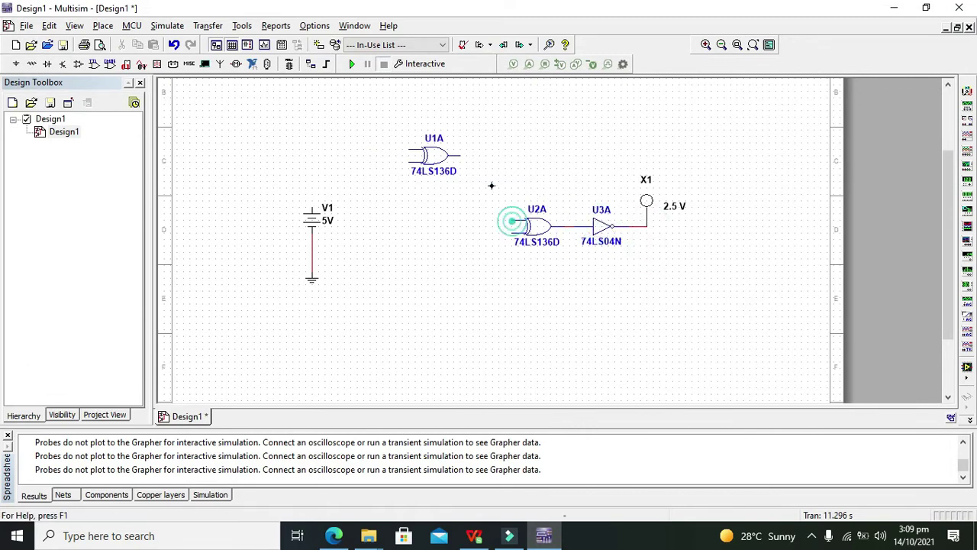
click(509, 222)
click(463, 156)
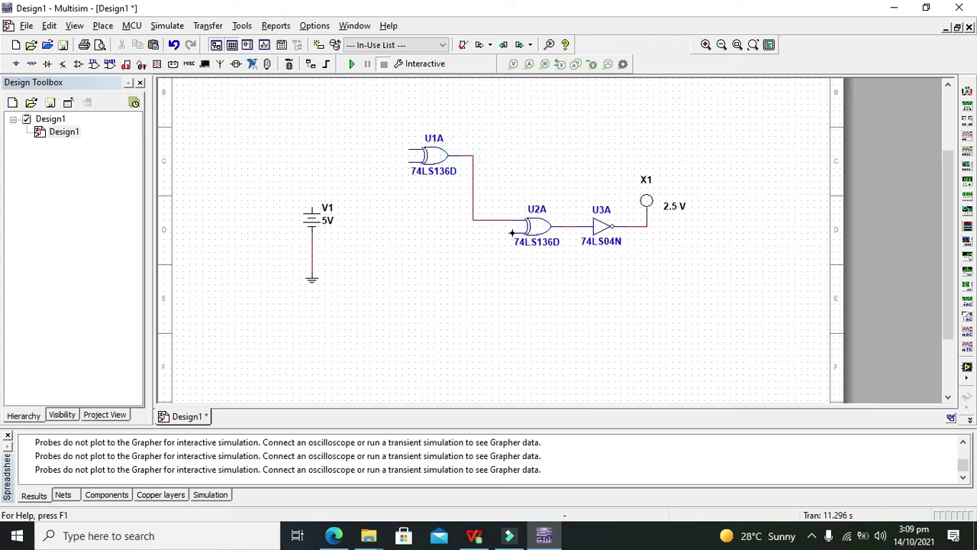
Step: Move V1 and its ground to the left
drag(264, 168, 343, 298)
drag(312, 220, 280, 220)
click(164, 124)
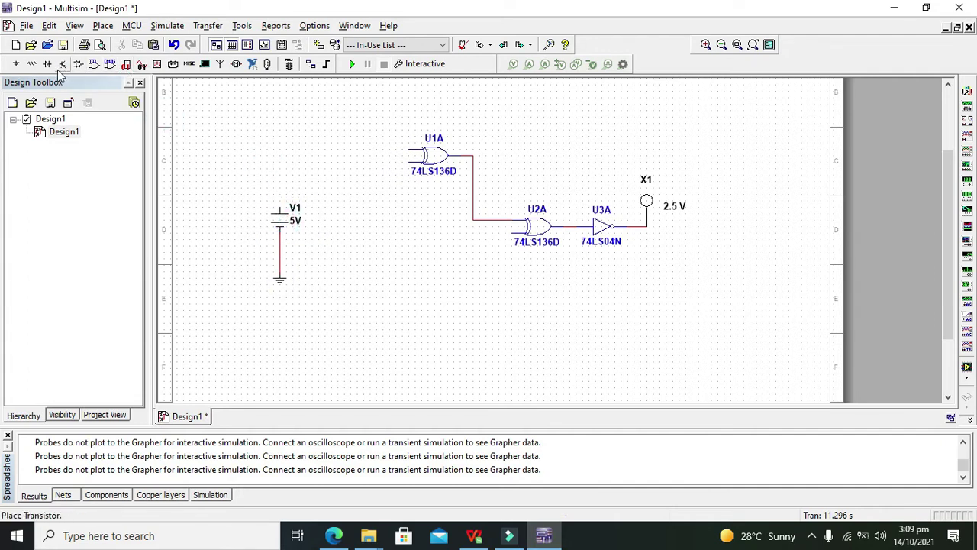
Step: Stack three DIPSW1 switches S1, S2, S3 beside V1, then move V1 and ground further left
click(31, 64)
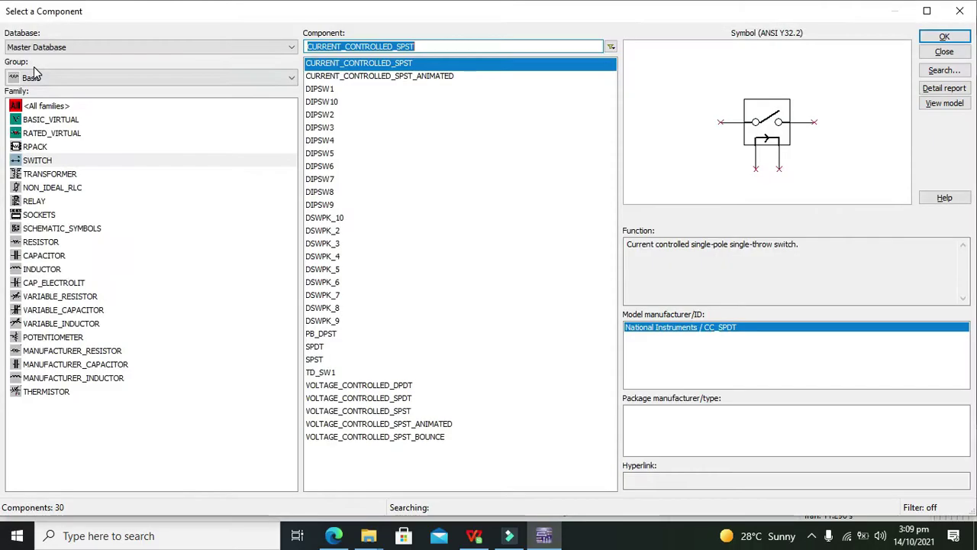
click(74, 156)
click(332, 91)
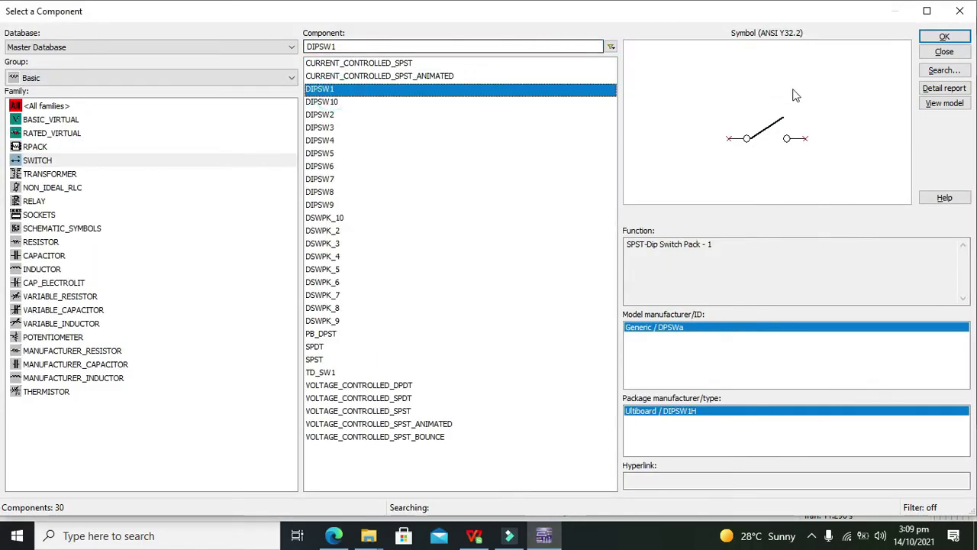
click(938, 39)
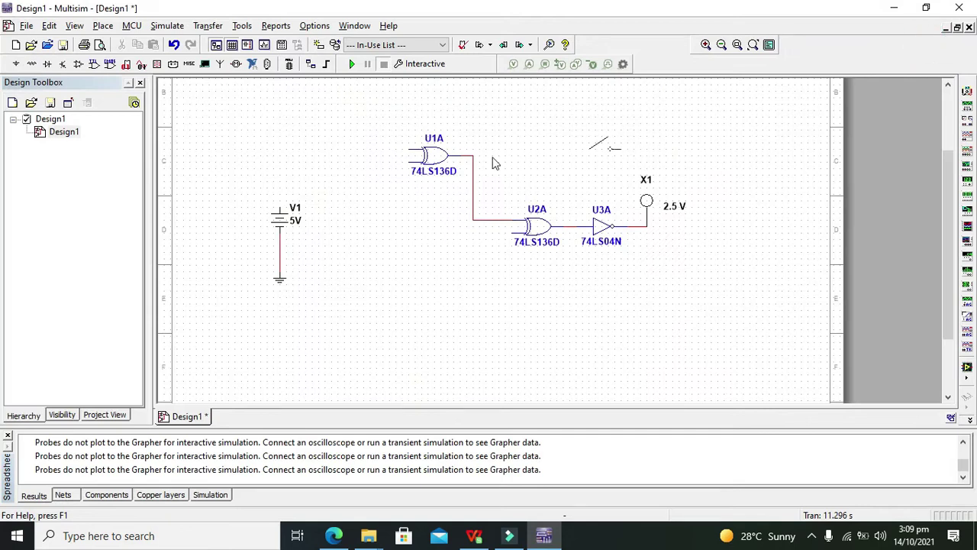
key(Escape)
click(943, 39)
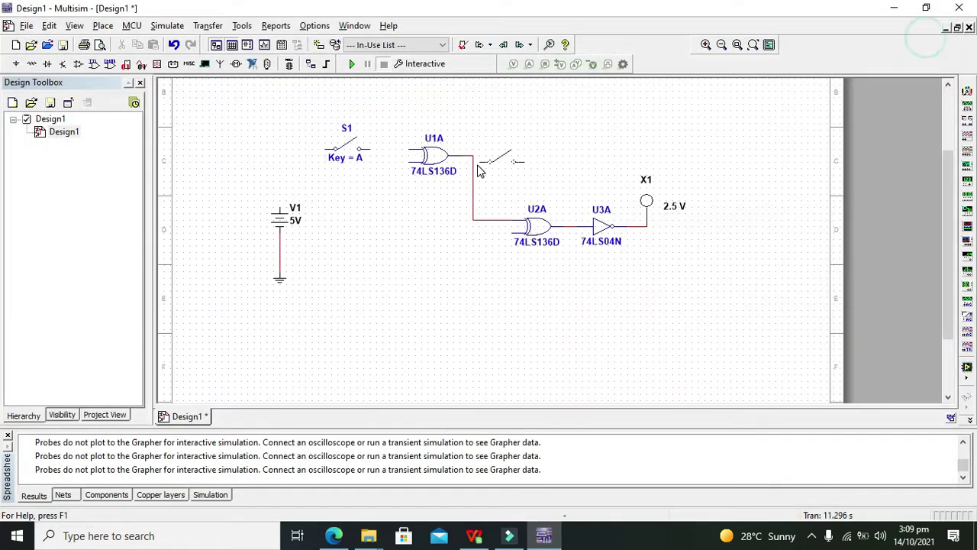
click(326, 223)
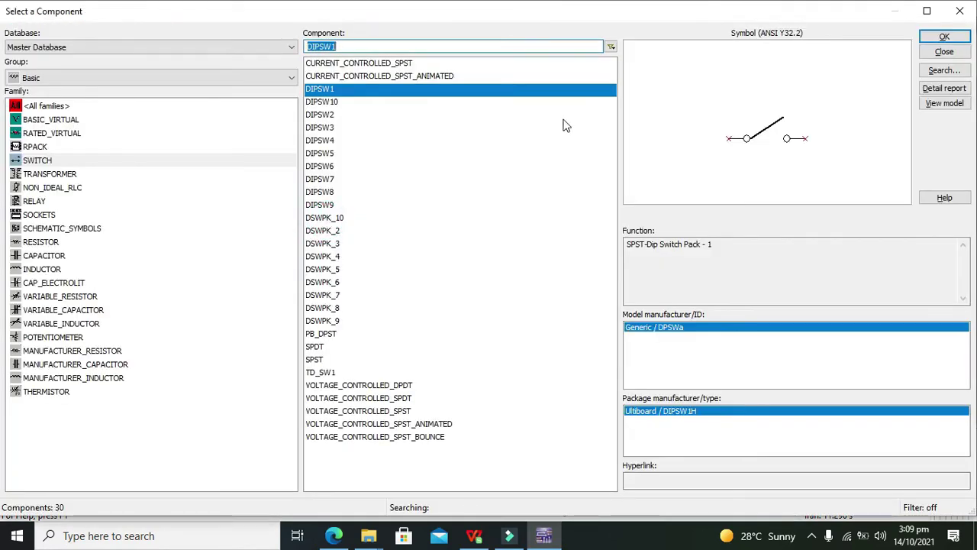
click(944, 37)
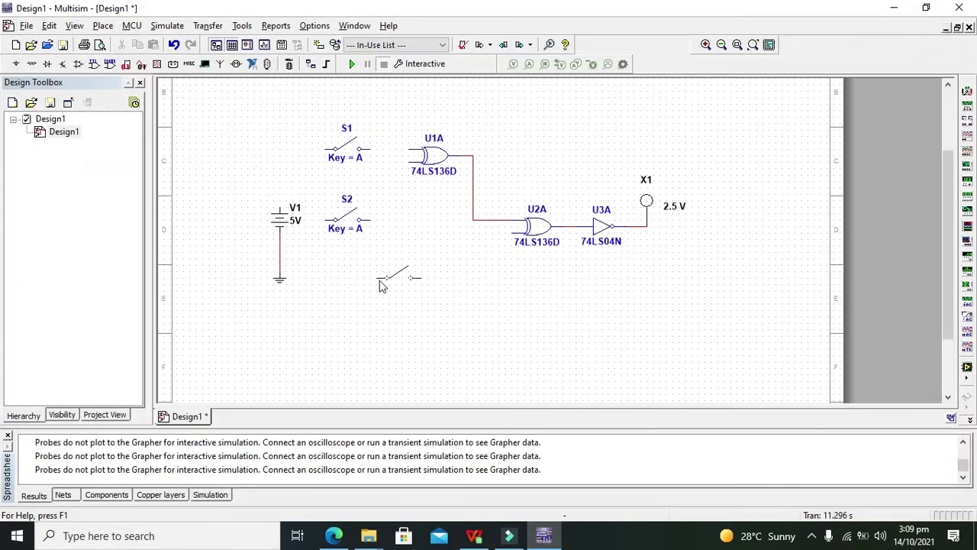
click(328, 287)
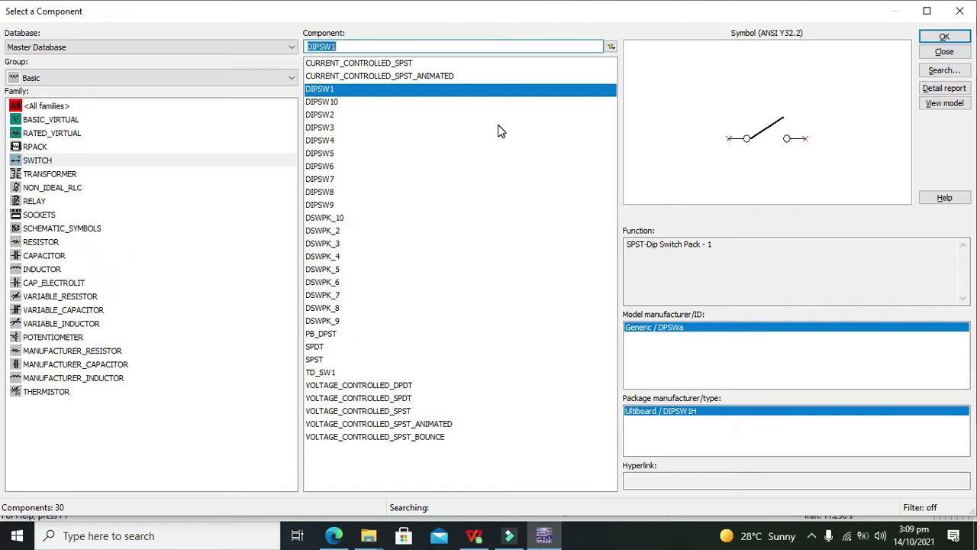
click(959, 10)
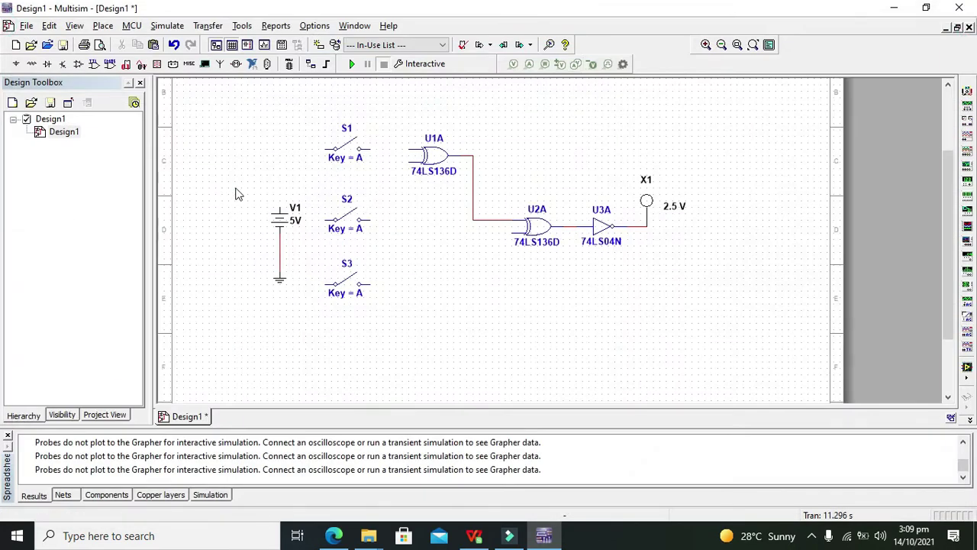
drag(237, 194, 320, 312)
drag(281, 216, 216, 222)
Step: Join the left terminals of S1, S2 and S3 with a common wire fed from V1's top
click(306, 185)
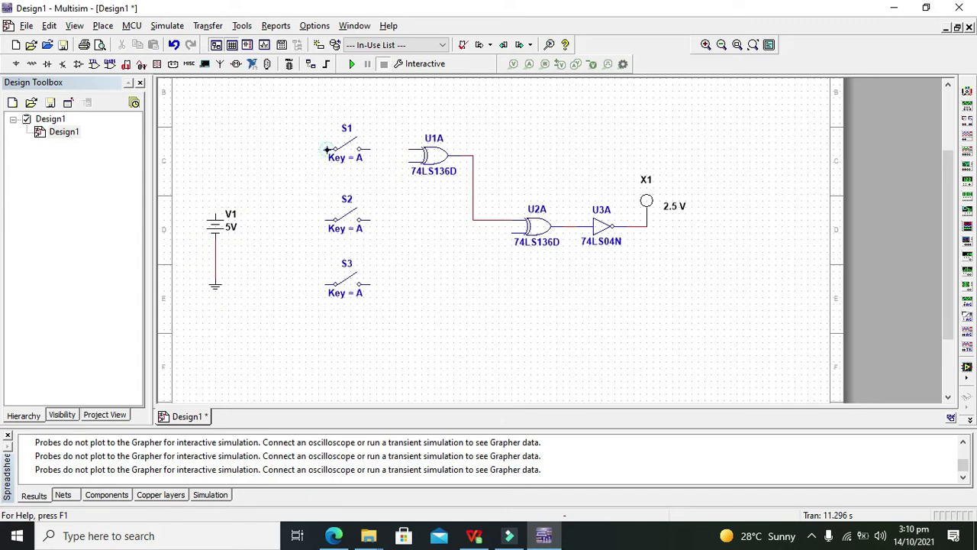
click(326, 149)
click(287, 284)
click(323, 284)
click(327, 223)
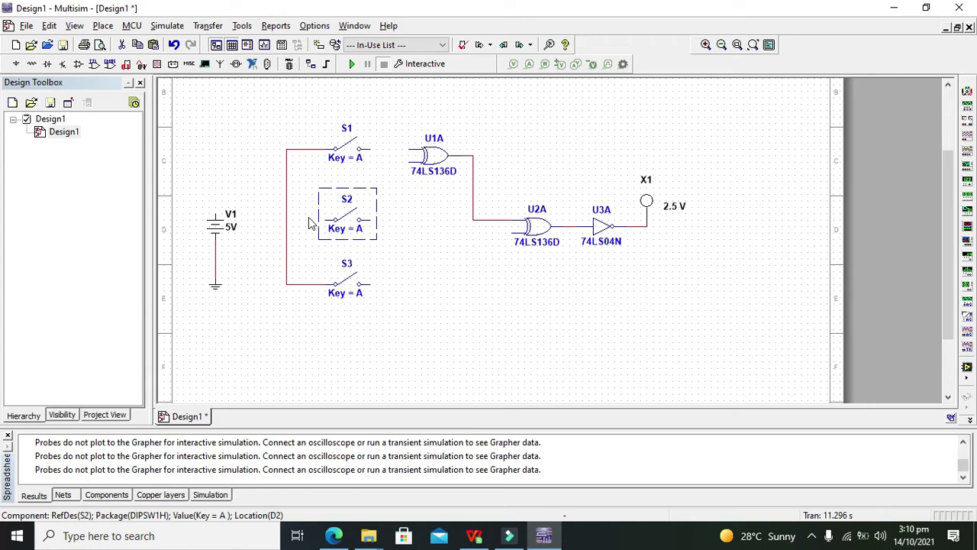
click(327, 221)
click(286, 220)
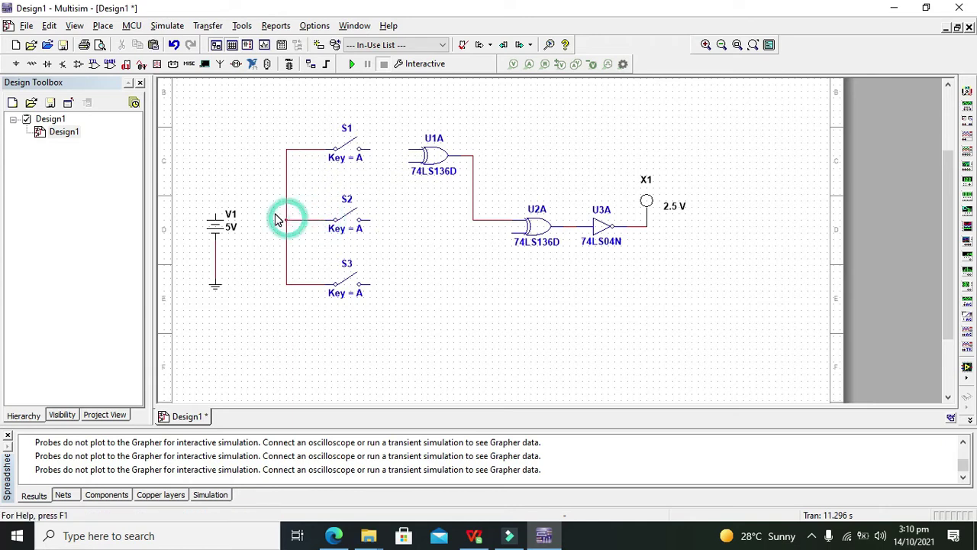
click(214, 212)
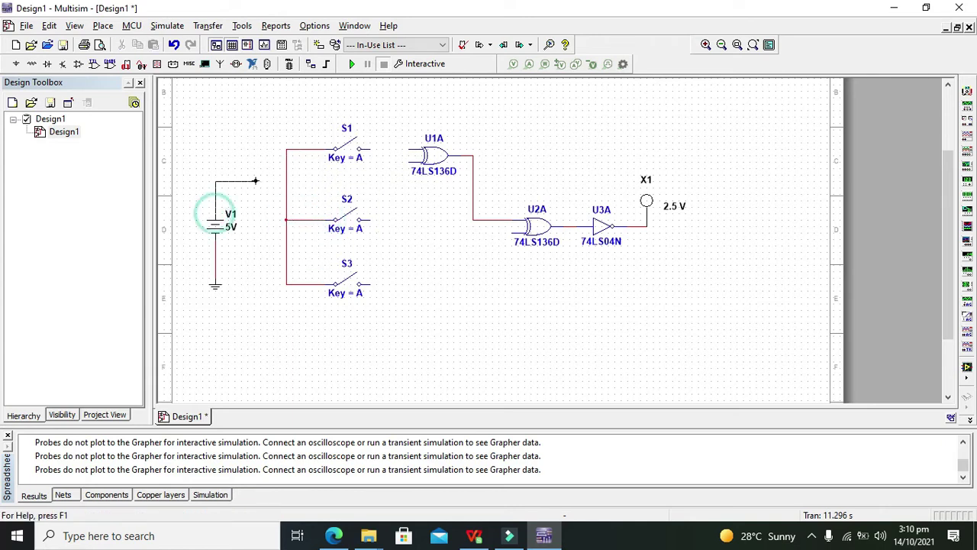
click(287, 181)
click(326, 181)
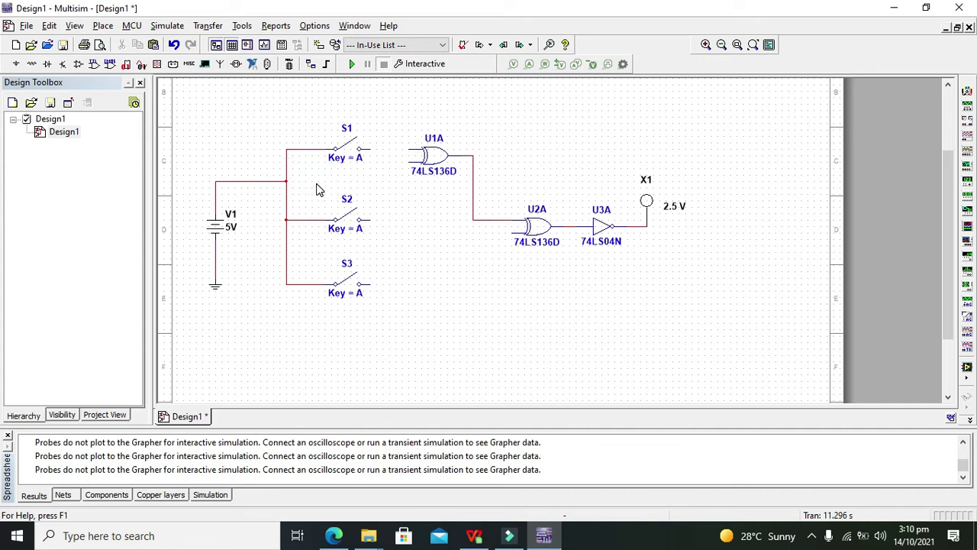
Step: Wire S1 and S2 to U1A's inputs, S3 to U2A's lower input, and run the simulation
click(409, 150)
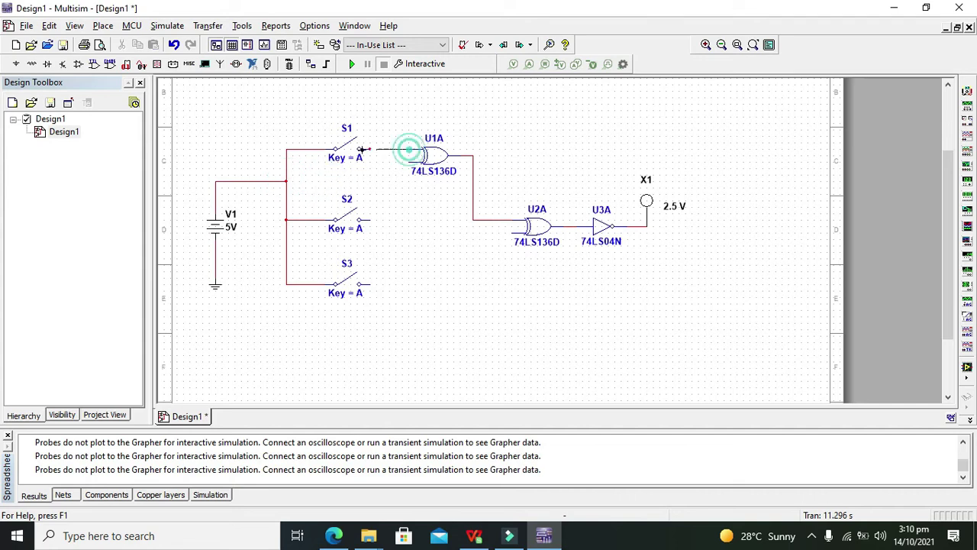
click(369, 148)
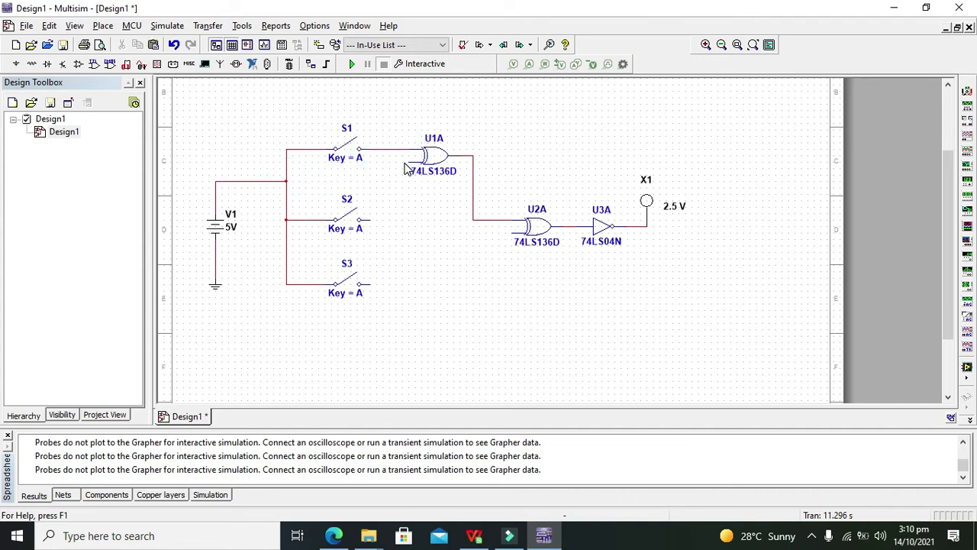
click(409, 161)
click(391, 218)
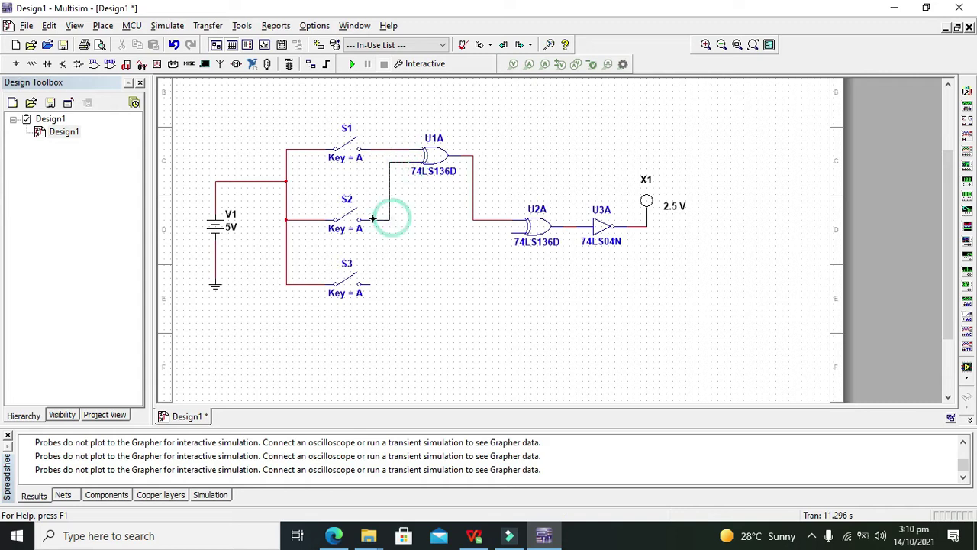
click(372, 220)
click(512, 233)
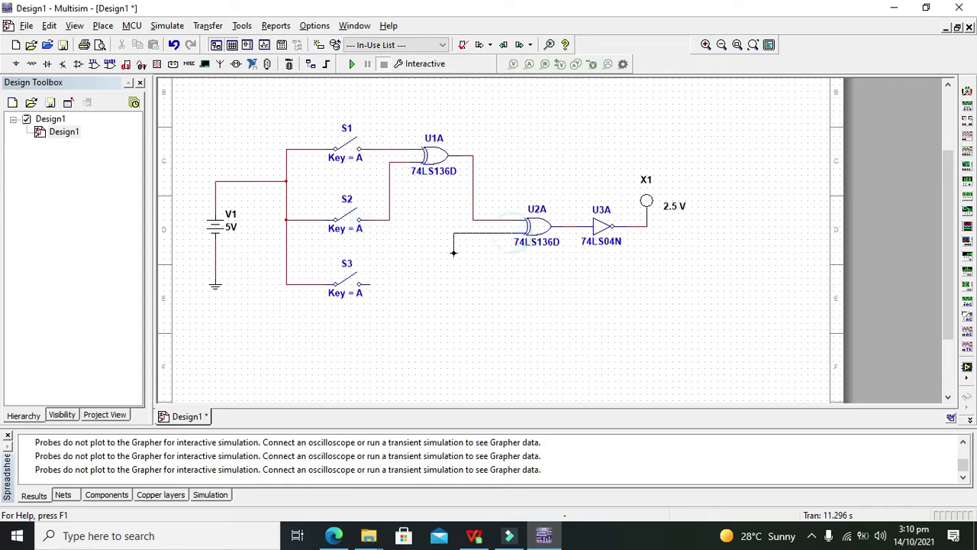
click(474, 289)
click(375, 284)
click(393, 291)
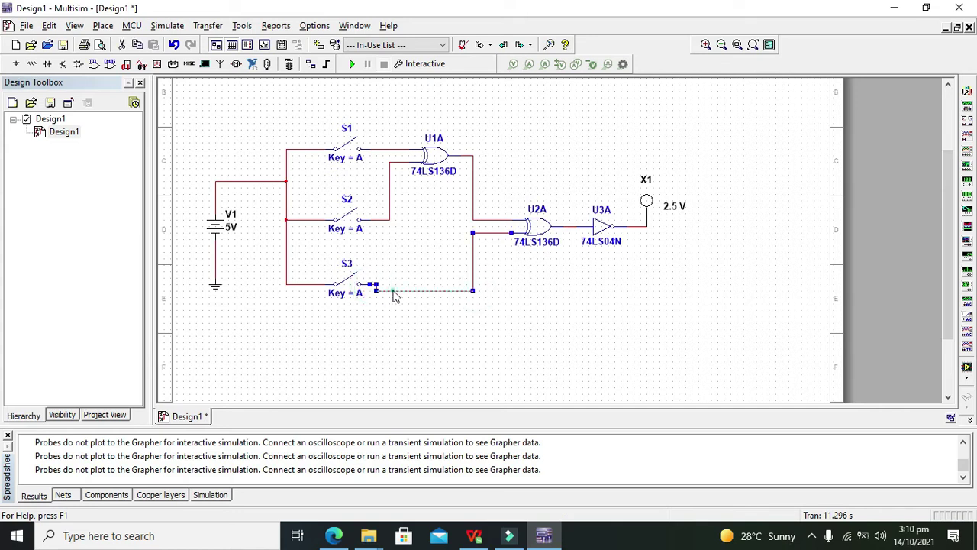
click(405, 292)
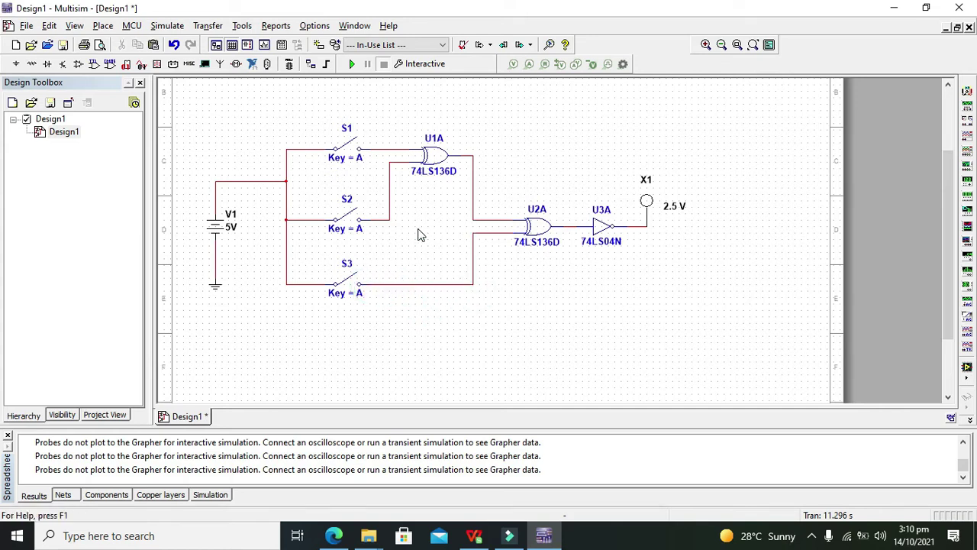
click(351, 64)
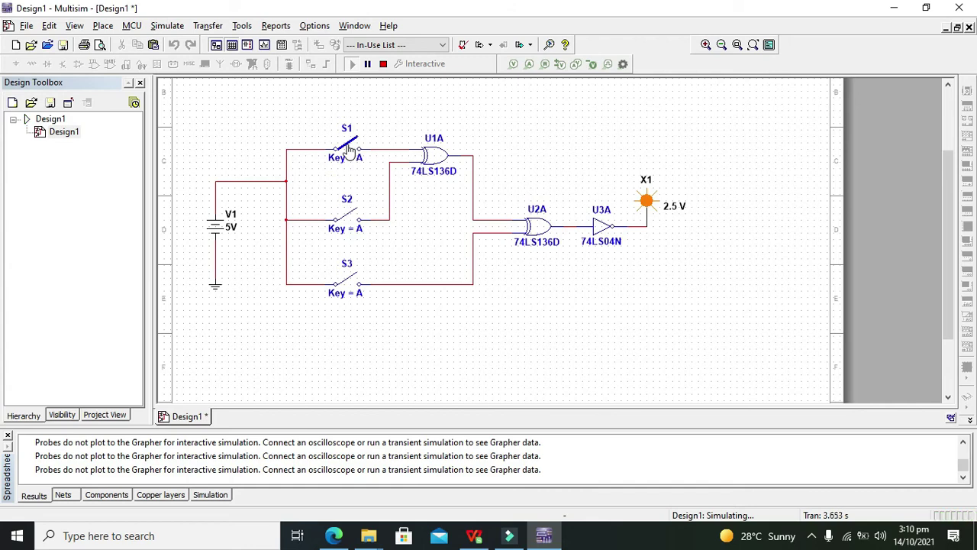
Step: Toggle S1, S2 and S3 while simulating and watch probe X1's parity output
click(348, 151)
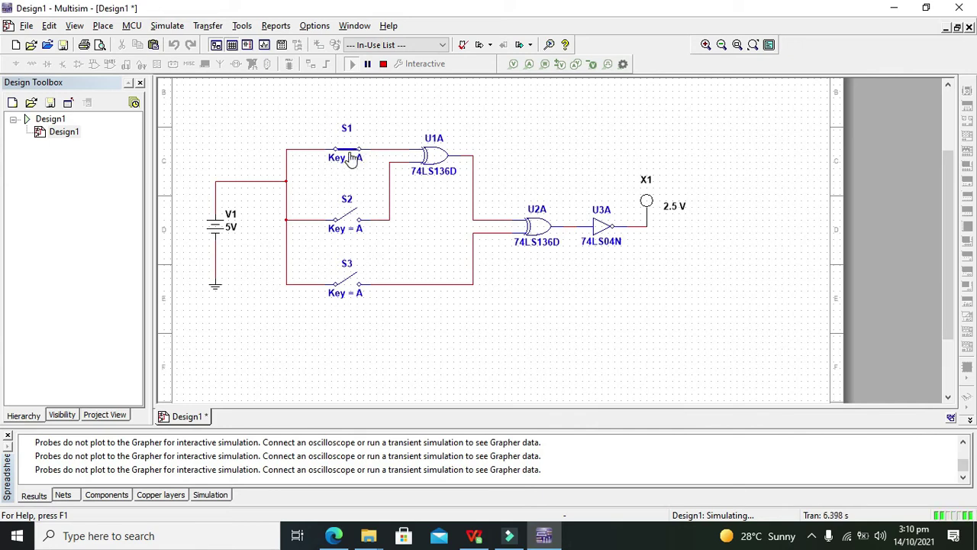
click(350, 218)
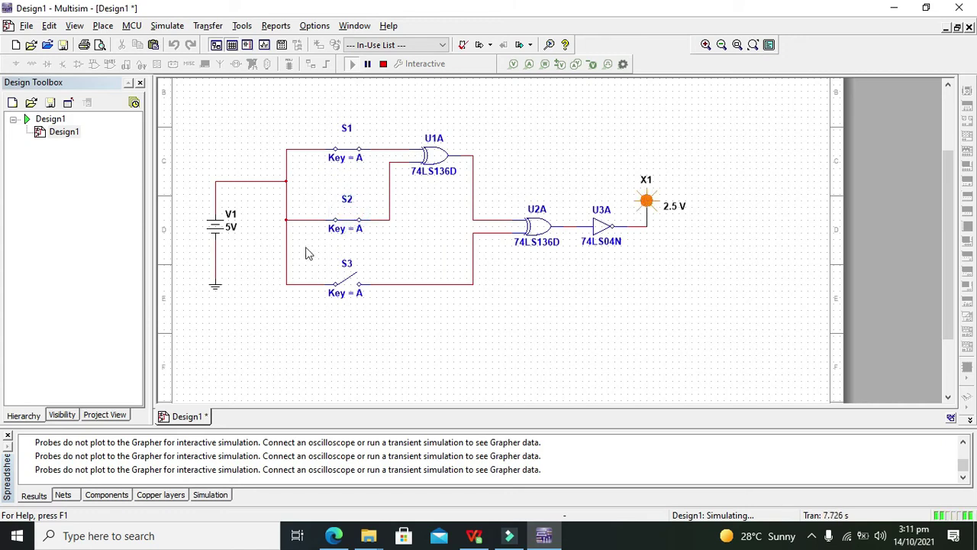
click(348, 276)
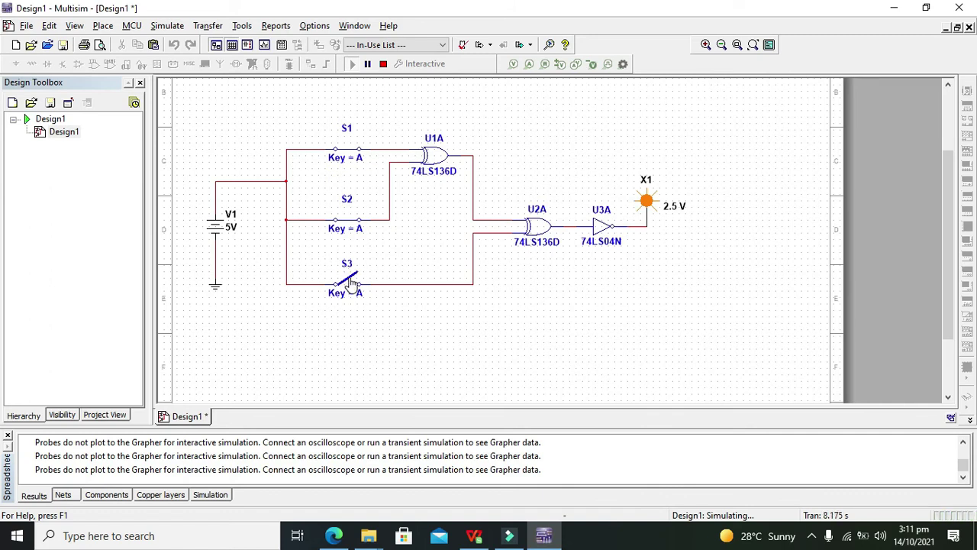
click(350, 281)
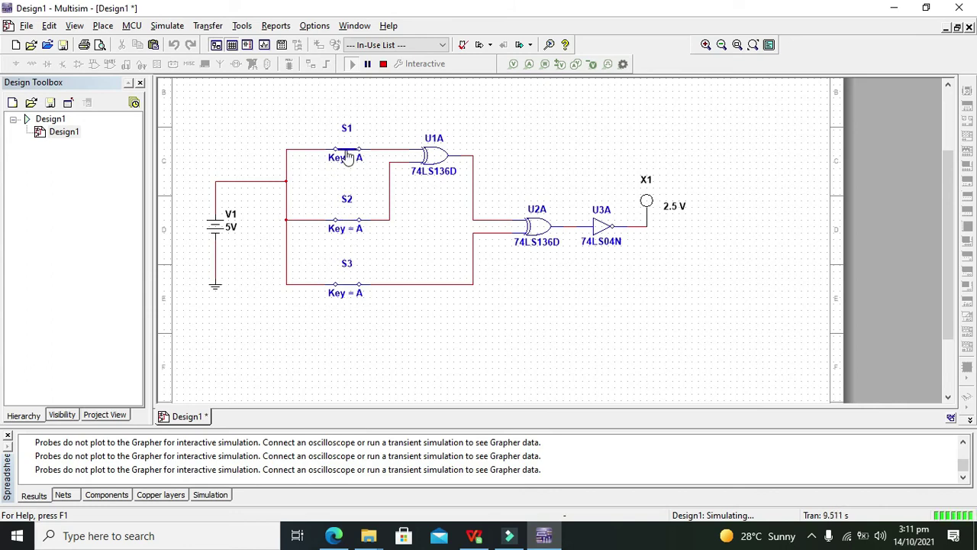
click(354, 222)
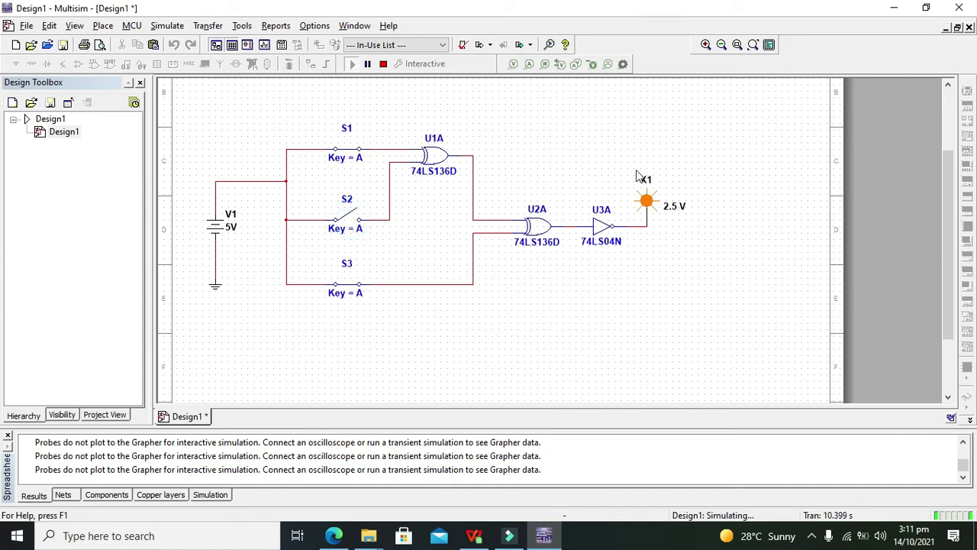
Step: Shift probe X1 slightly to the right and clear the selection
drag(632, 169, 701, 261)
drag(684, 207, 698, 207)
click(722, 217)
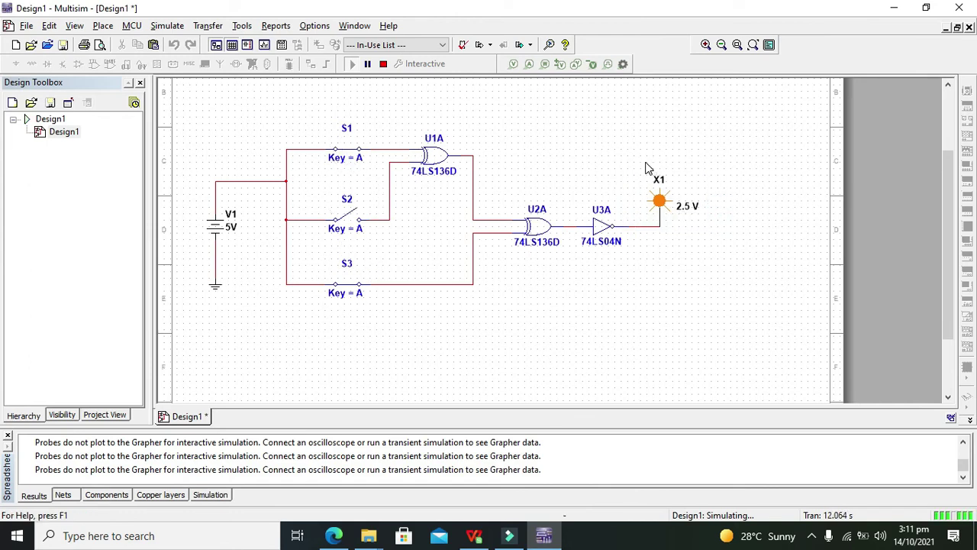
drag(645, 159, 704, 258)
click(701, 251)
drag(639, 152, 707, 247)
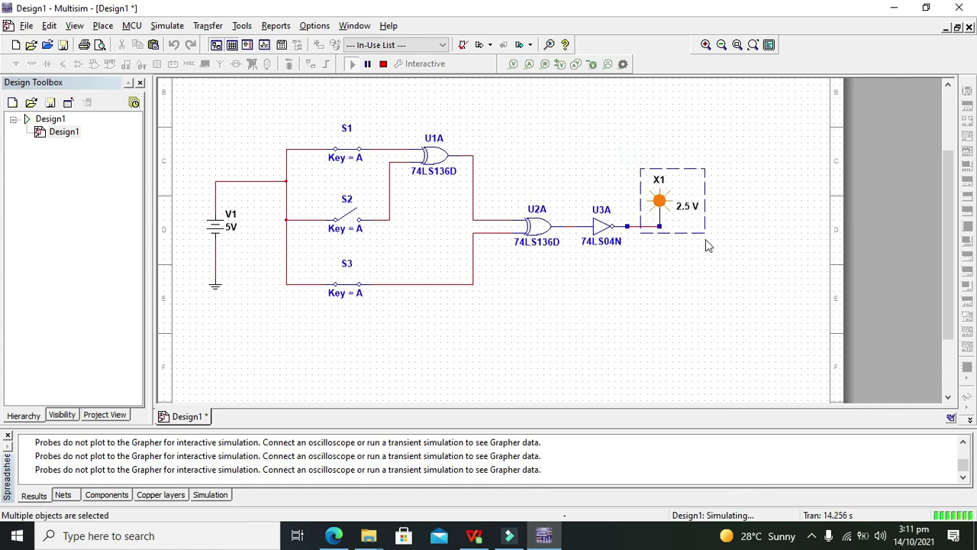
click(714, 256)
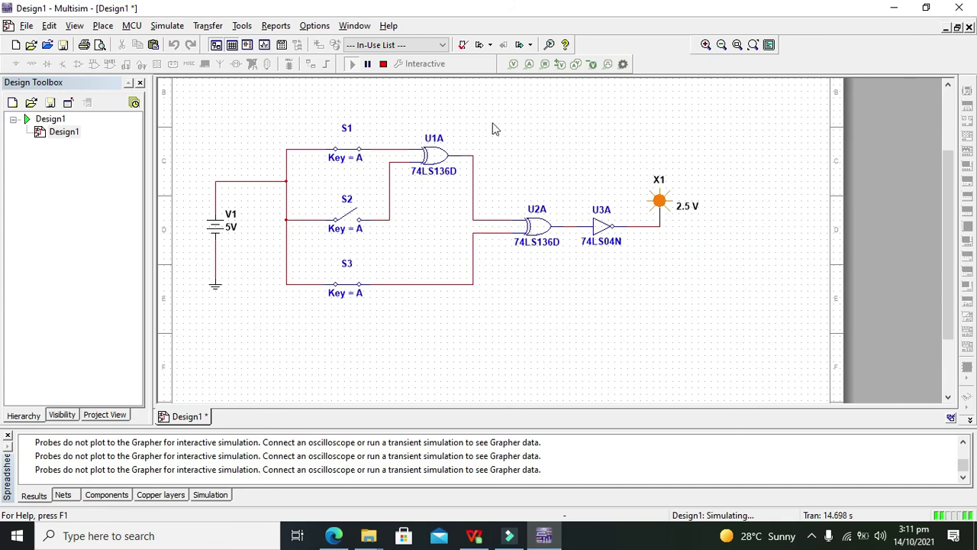